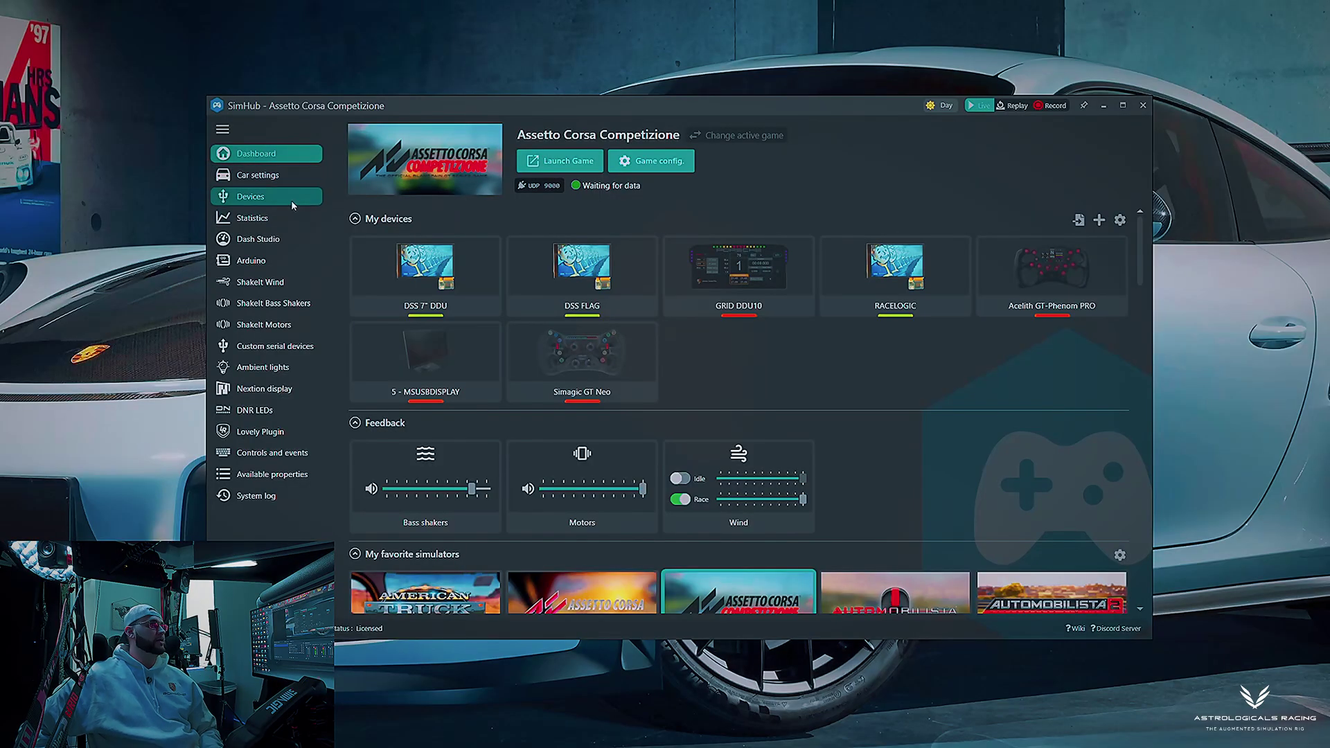
Open the profiles manager for the ShakeIt Motors effects.
left_click(282, 331)
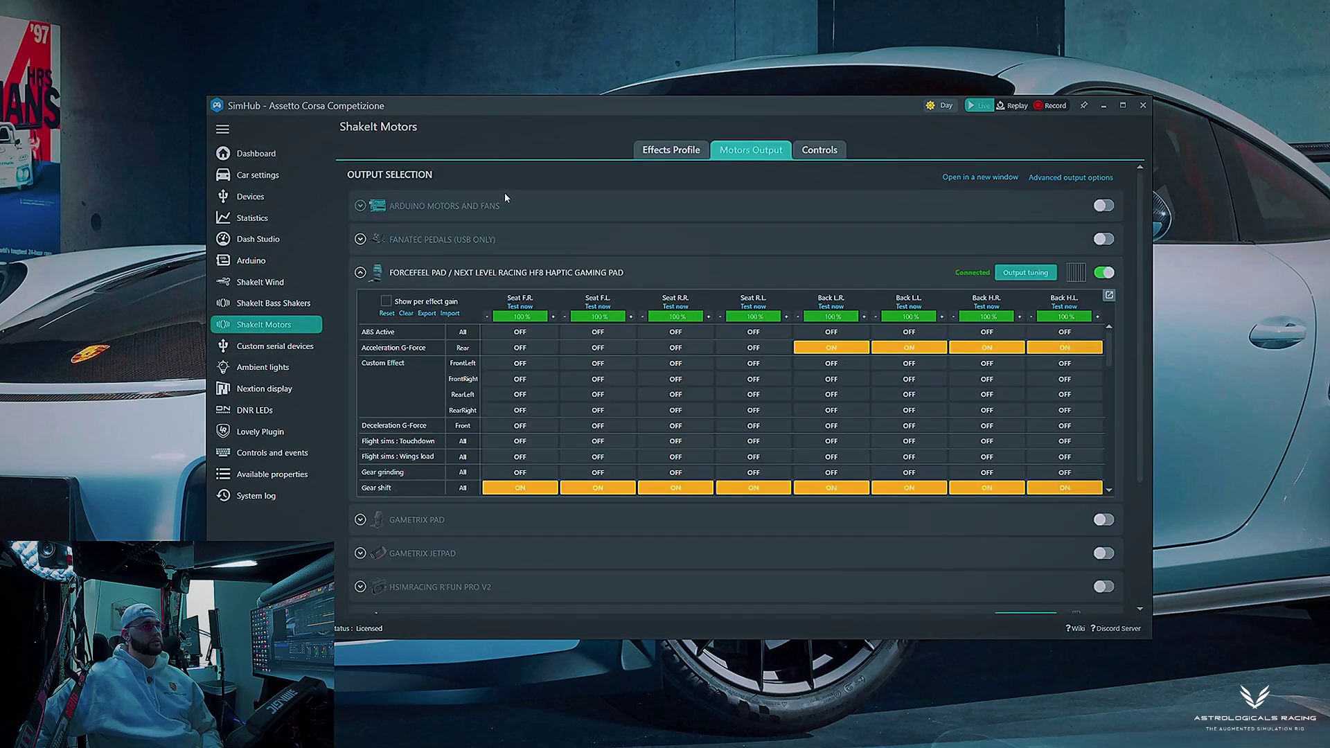
left_click(658, 150)
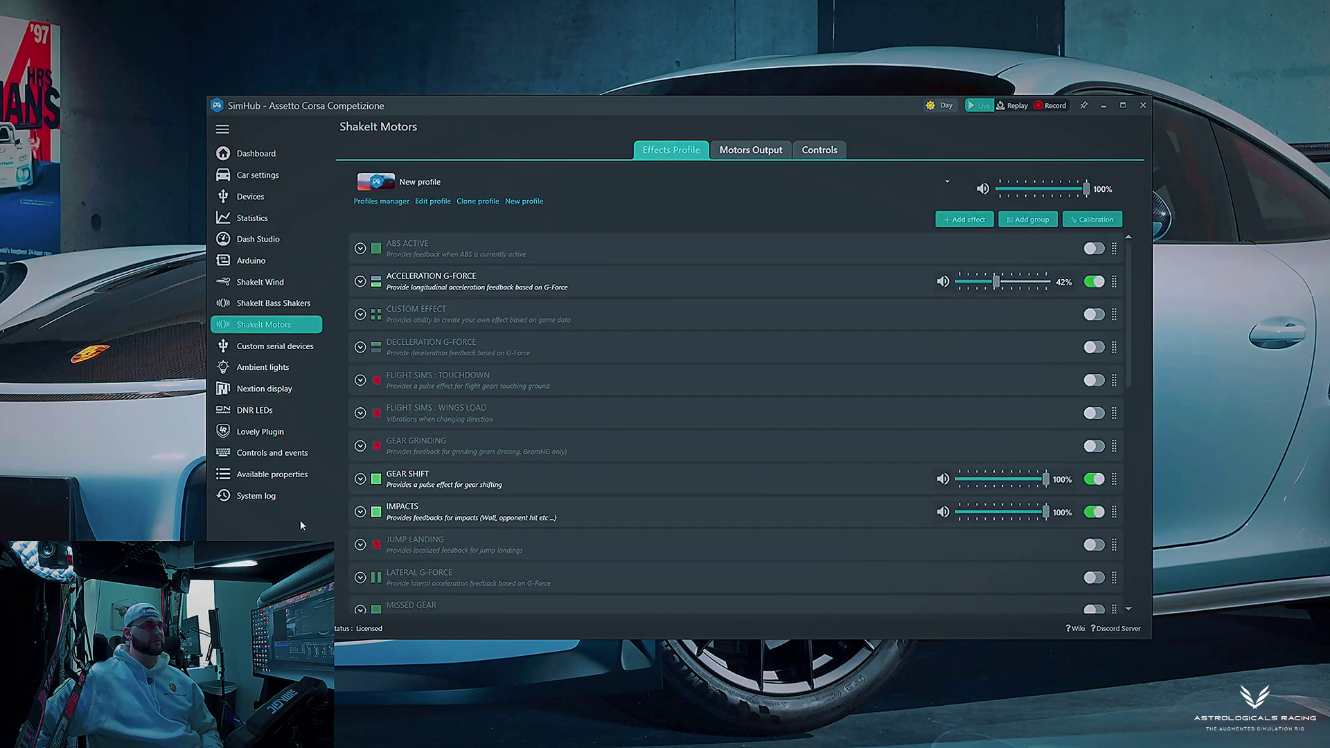
left_click(558, 189)
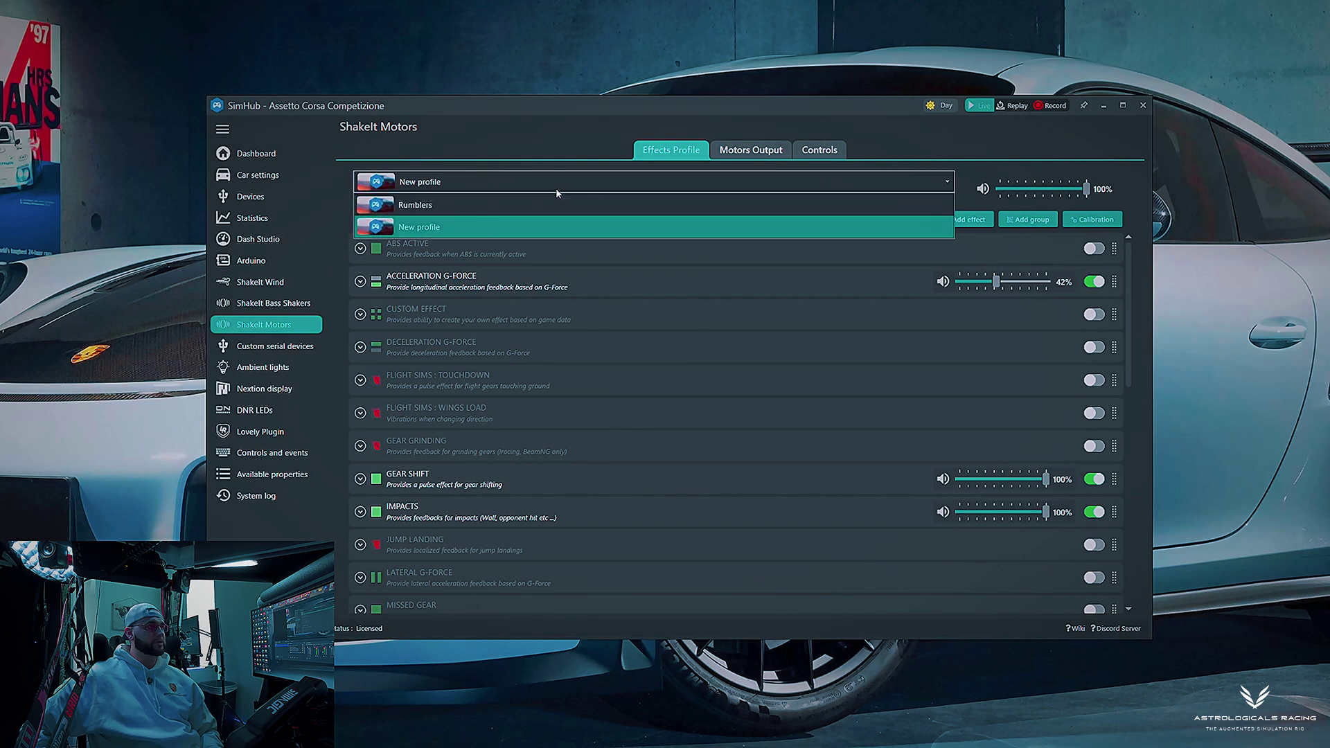
left_click(992, 160)
left_click(381, 206)
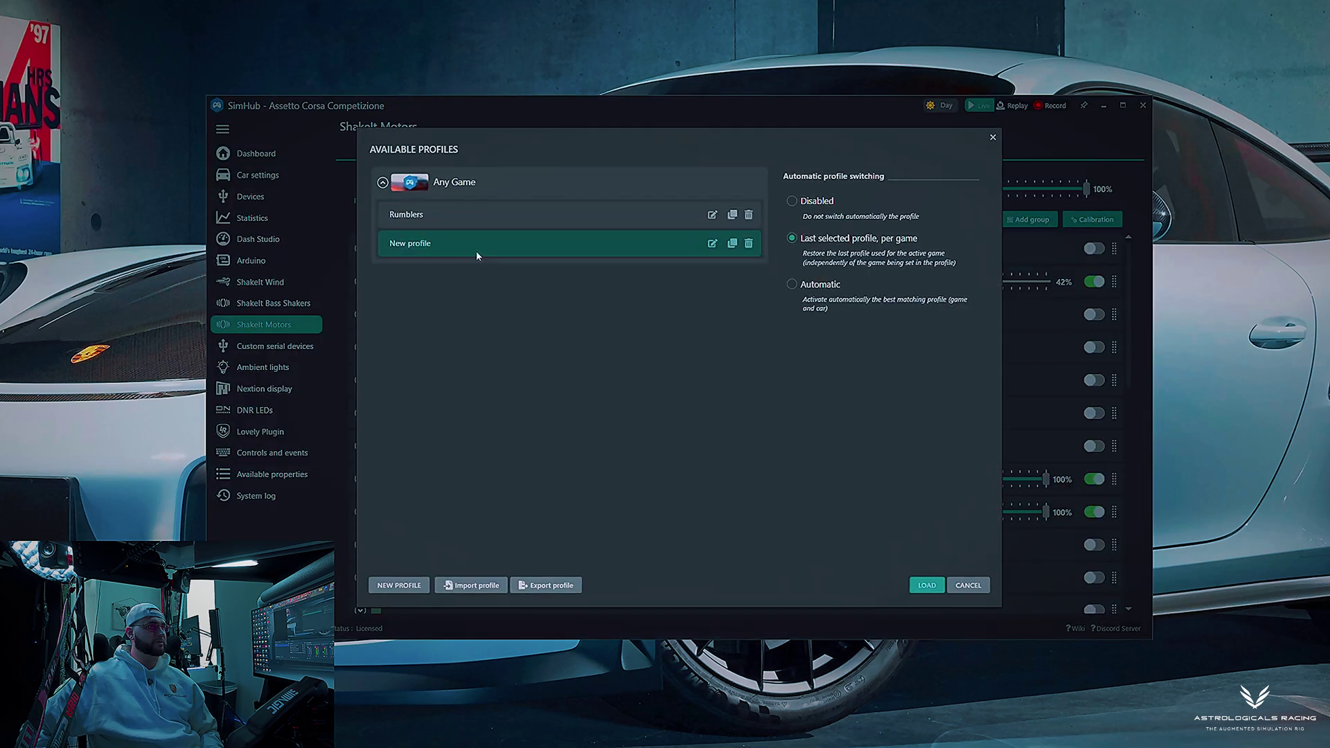
Rename the motor effects profile "New profile" to "Haptic Seat" and load it.
left_click(477, 254)
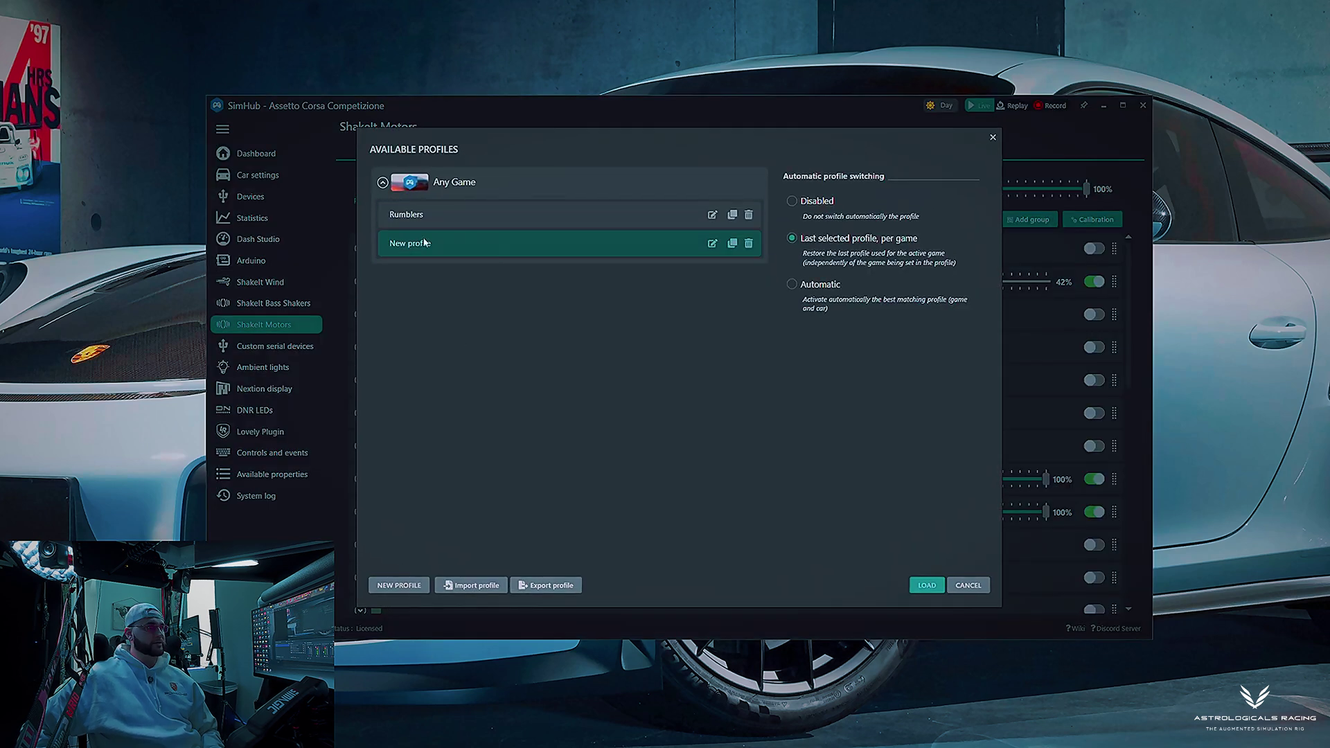
left_click(711, 245)
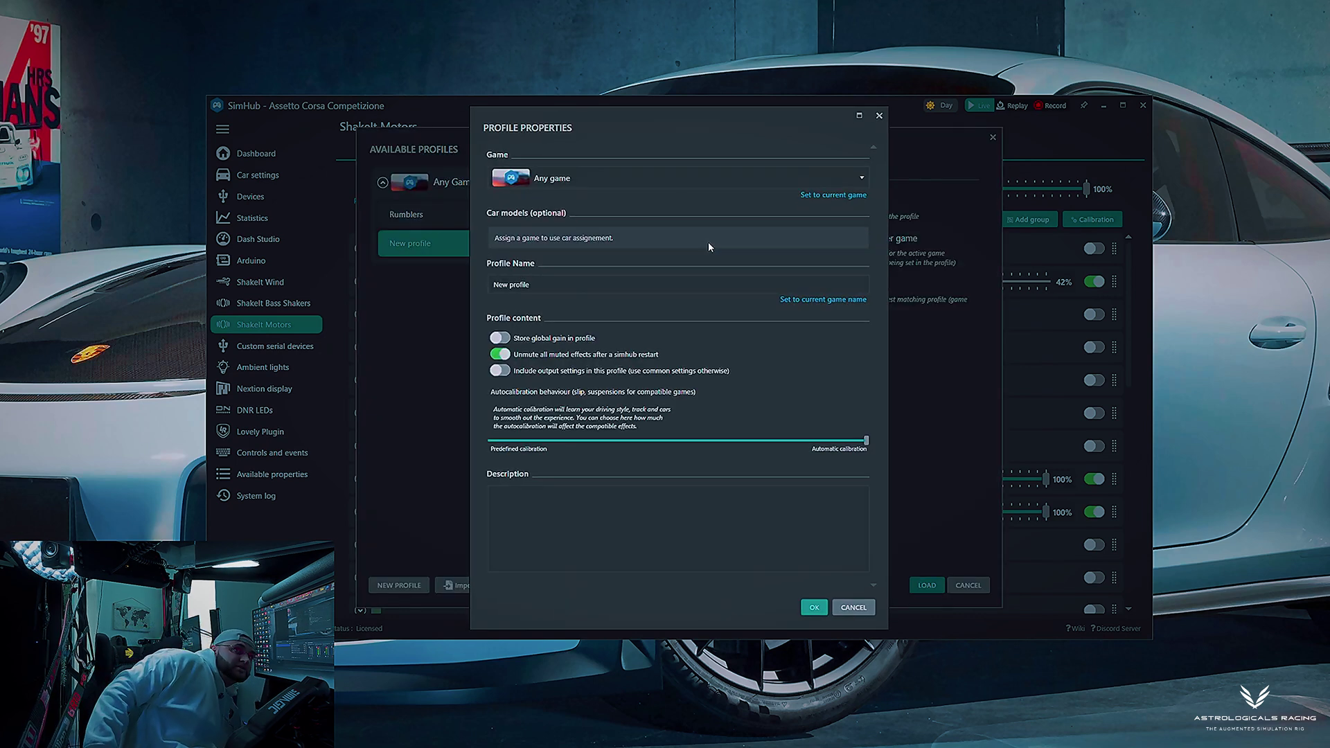
double_click(559, 287)
key("ctrl+a")
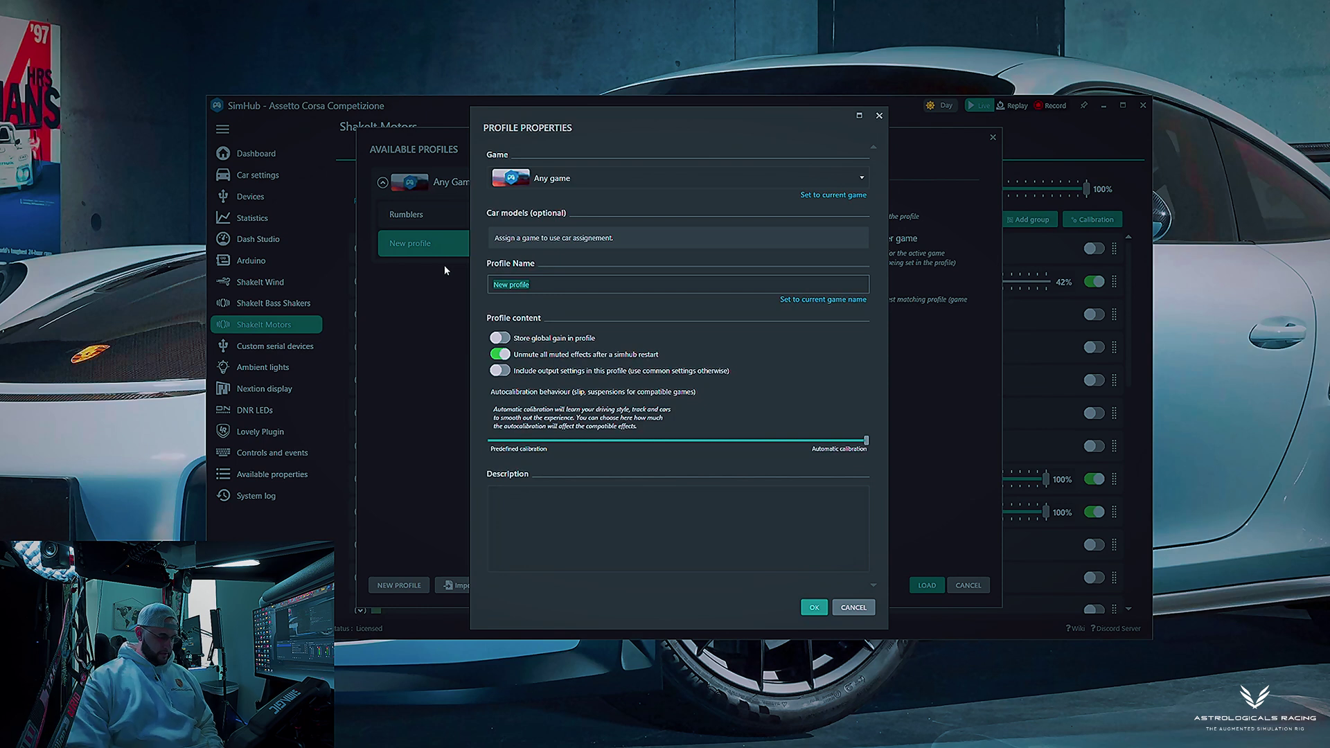
type("Hatic")
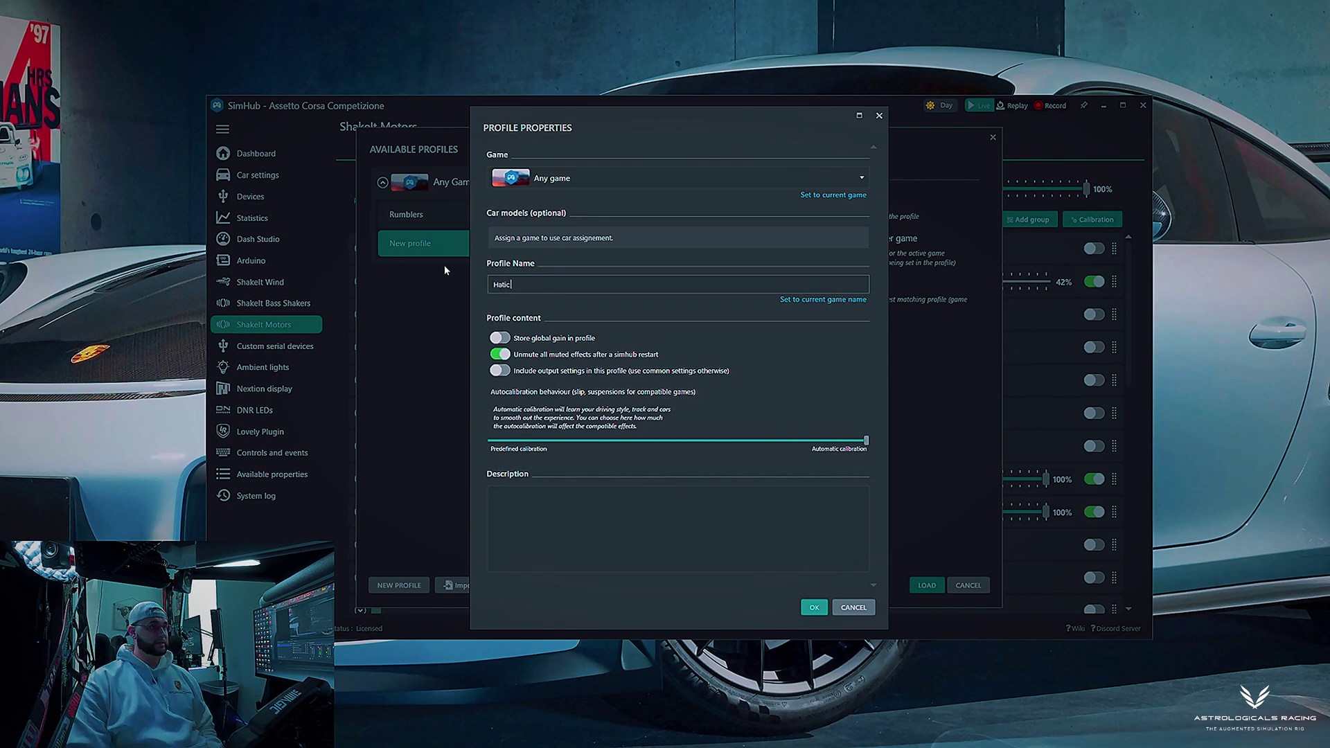
key("BackSpace")
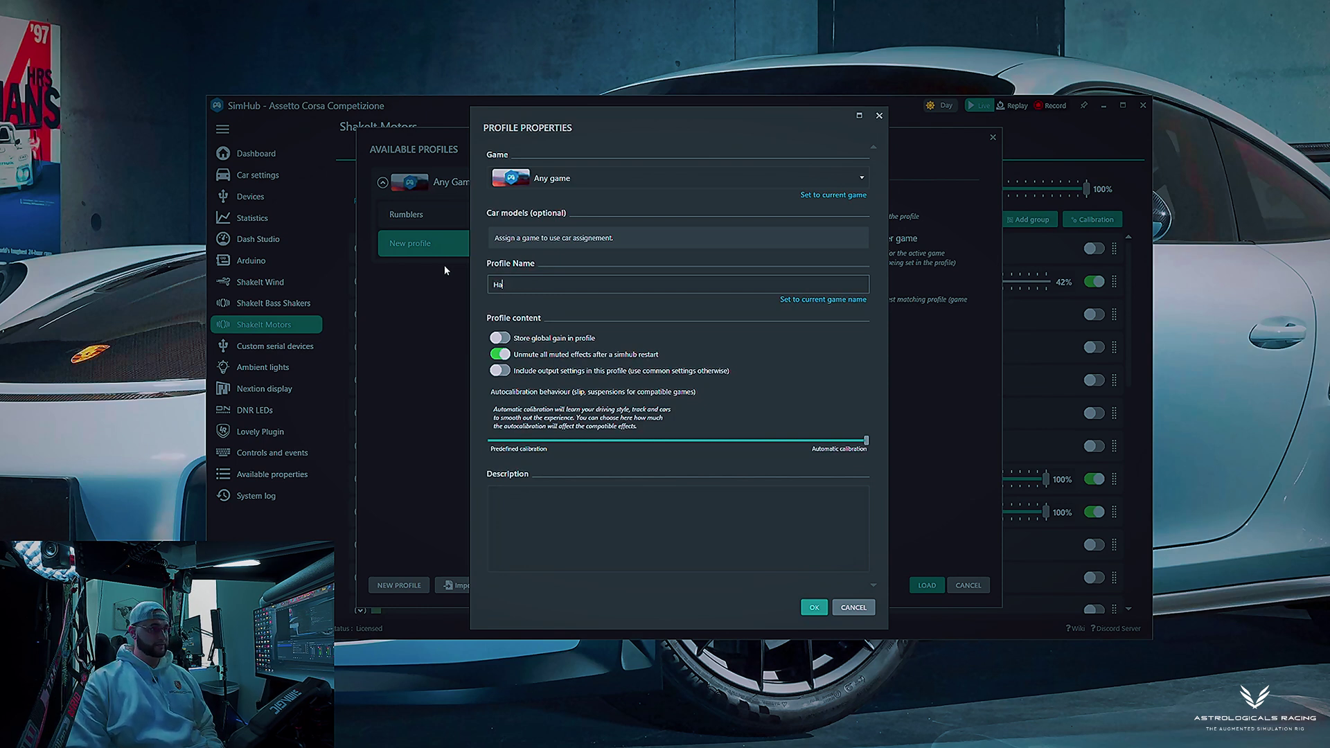
type("ptic Seat")
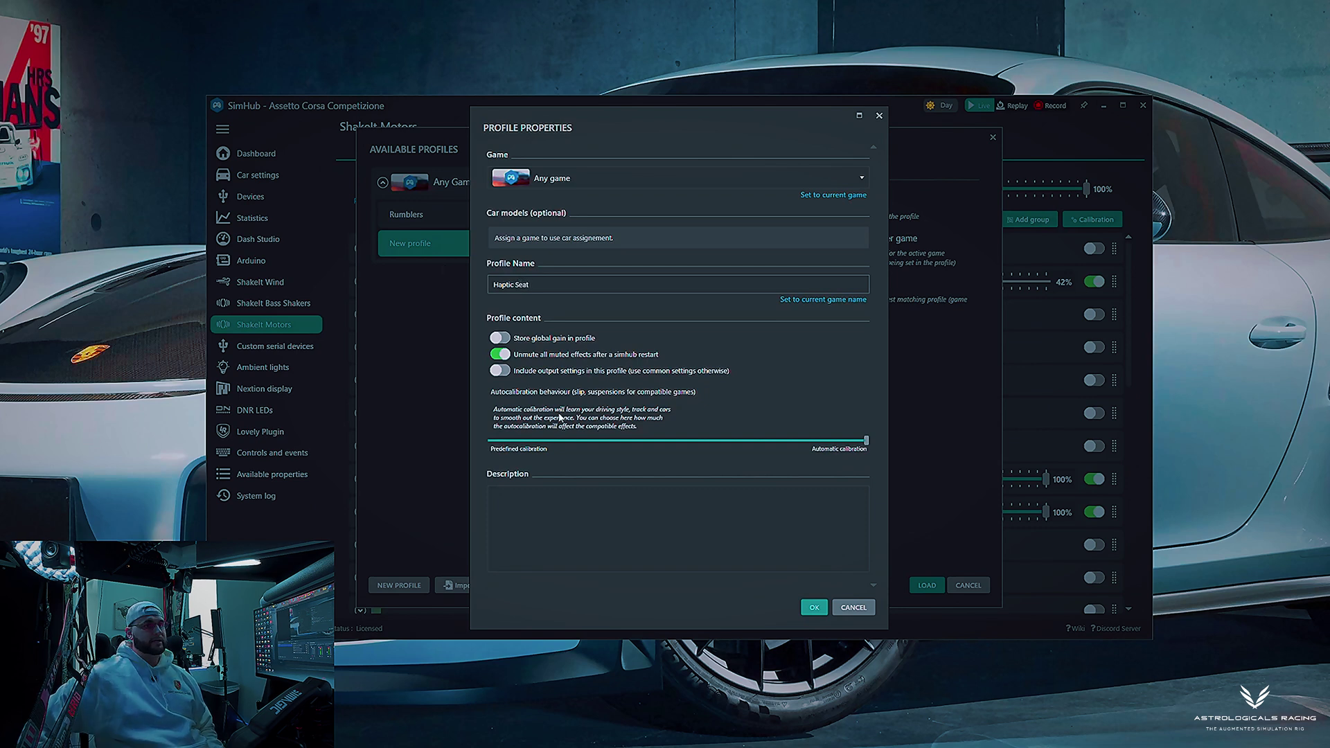
left_click(813, 609)
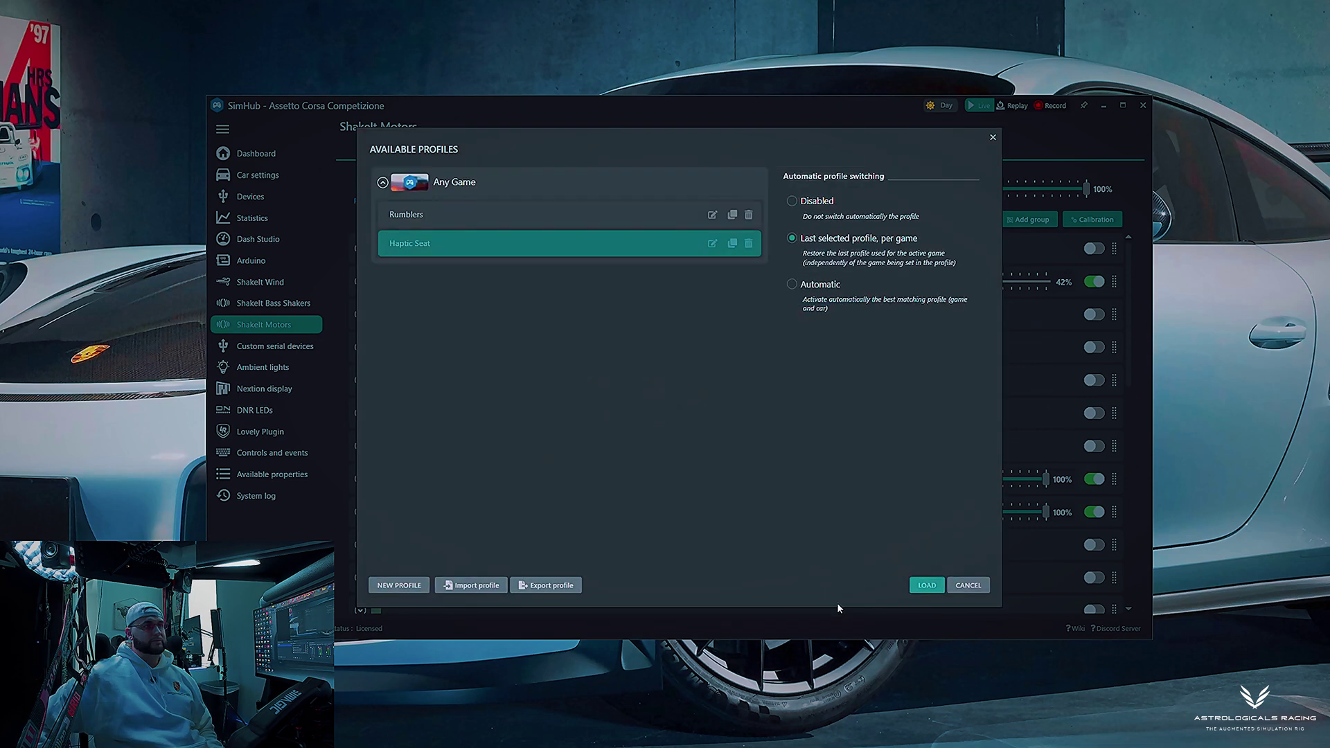
double_click(542, 252)
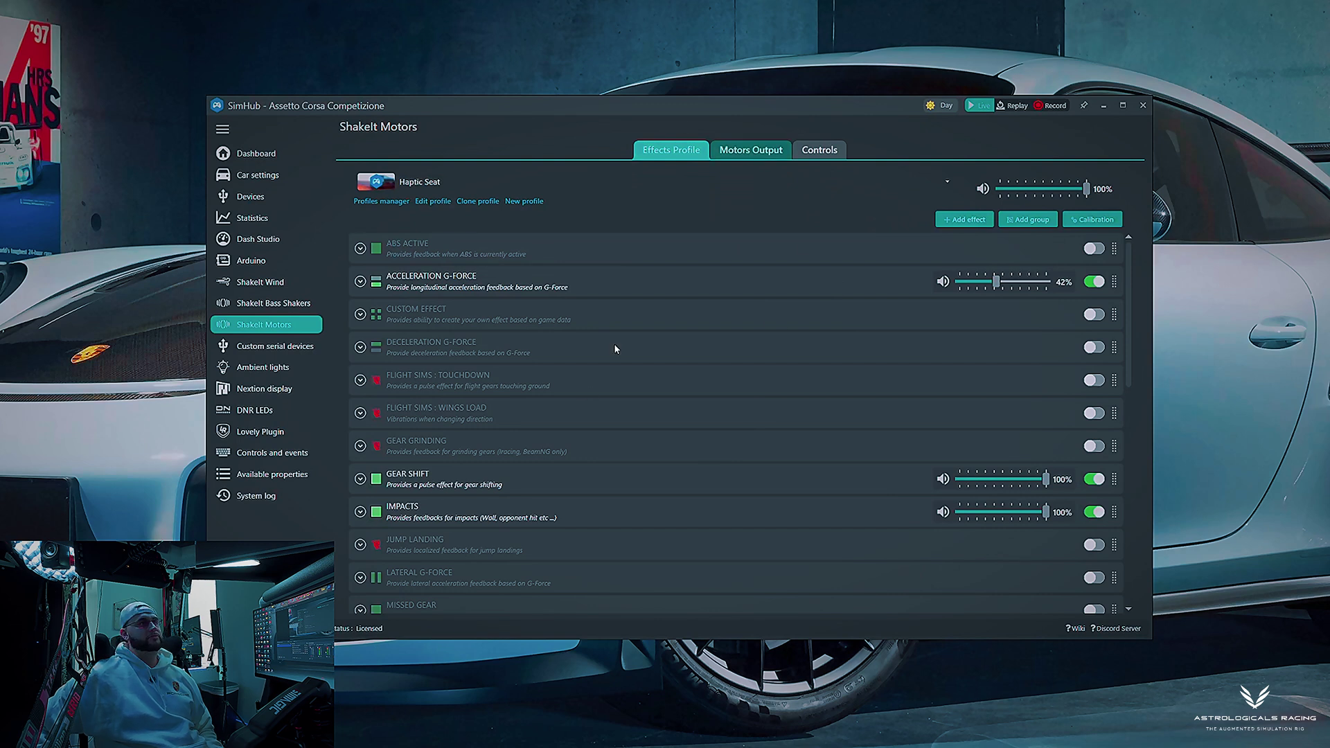
Examine which effects are assigned to each seat and back motor of the HF8 haptic pad in the motor outputs.
left_click(748, 149)
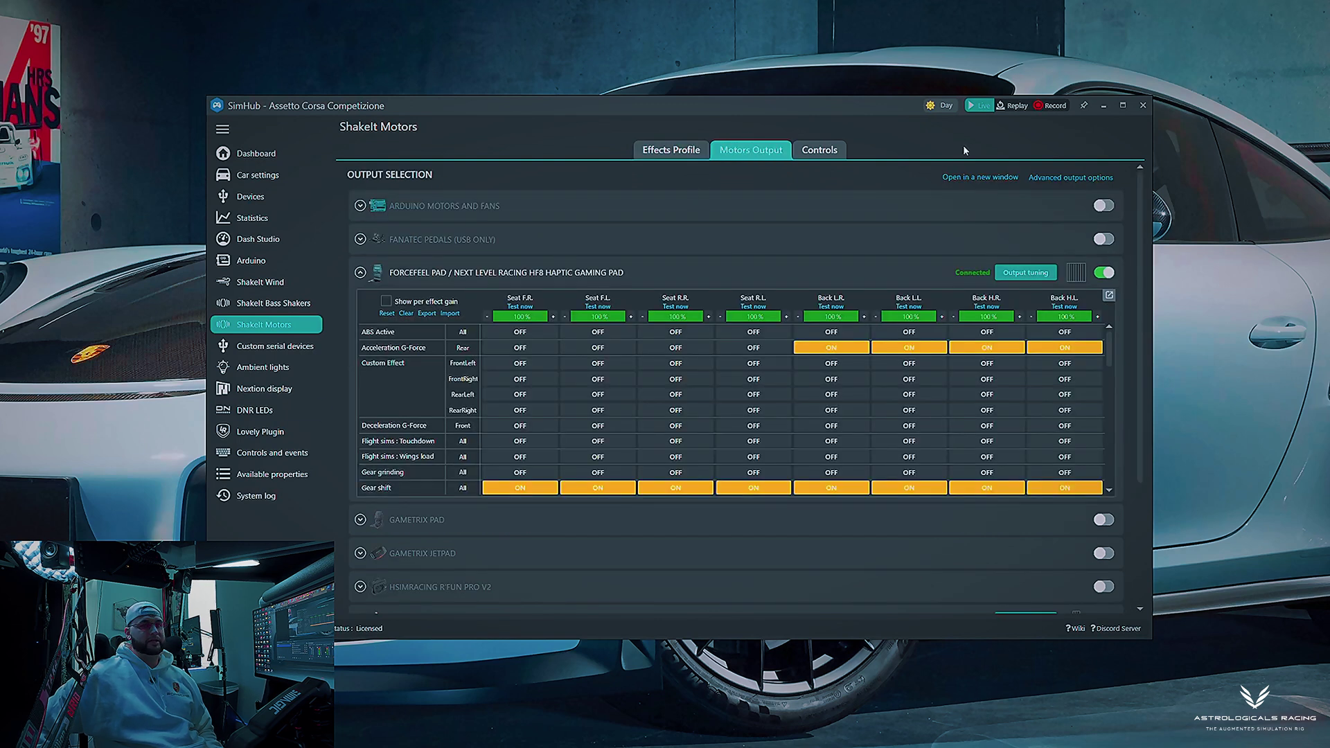
left_click(360, 273)
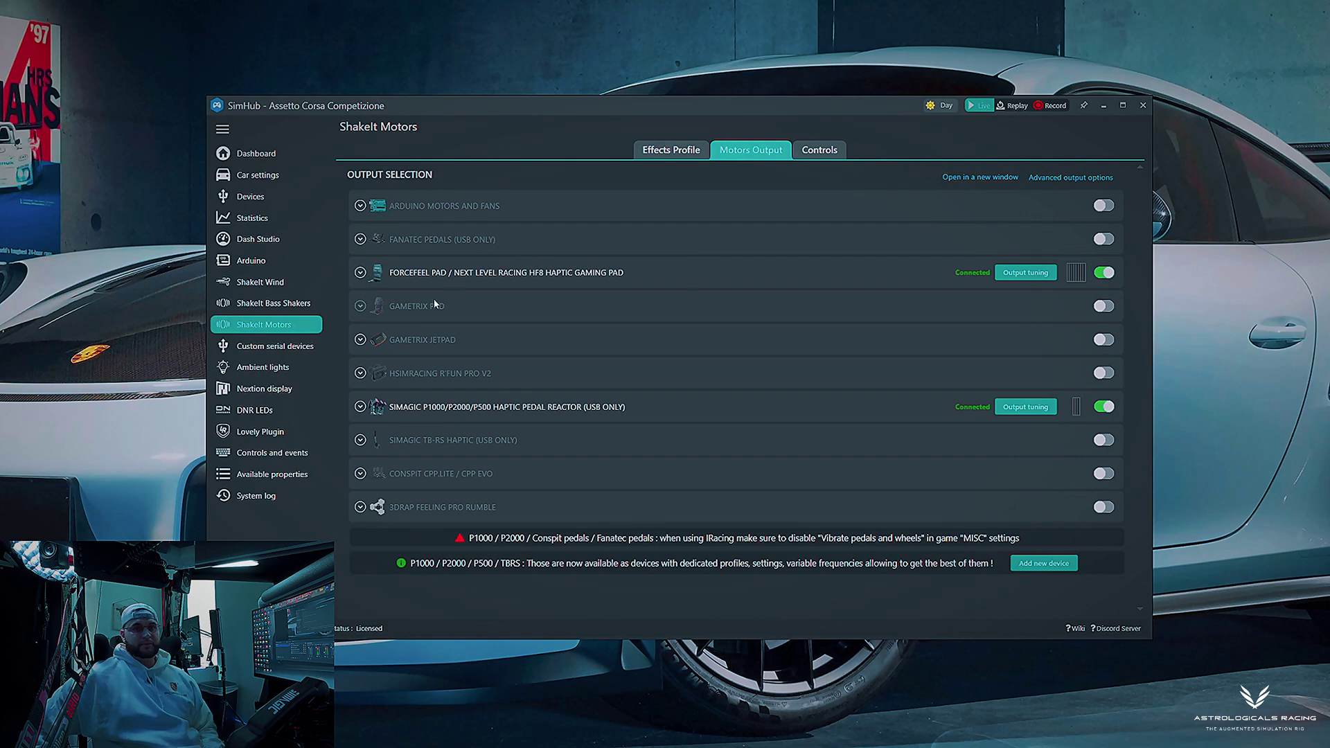
left_click(359, 273)
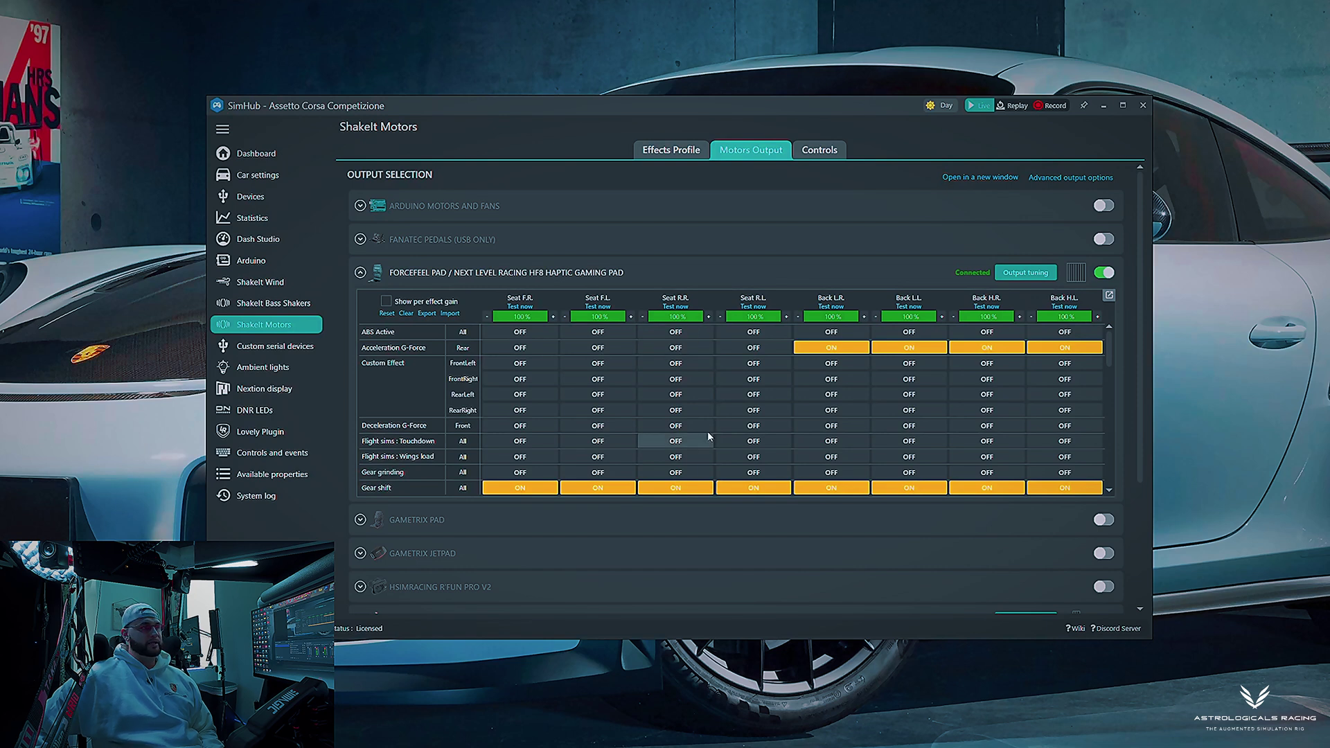
scroll(708, 434, "down", 2)
scroll(707, 432, "up", 2)
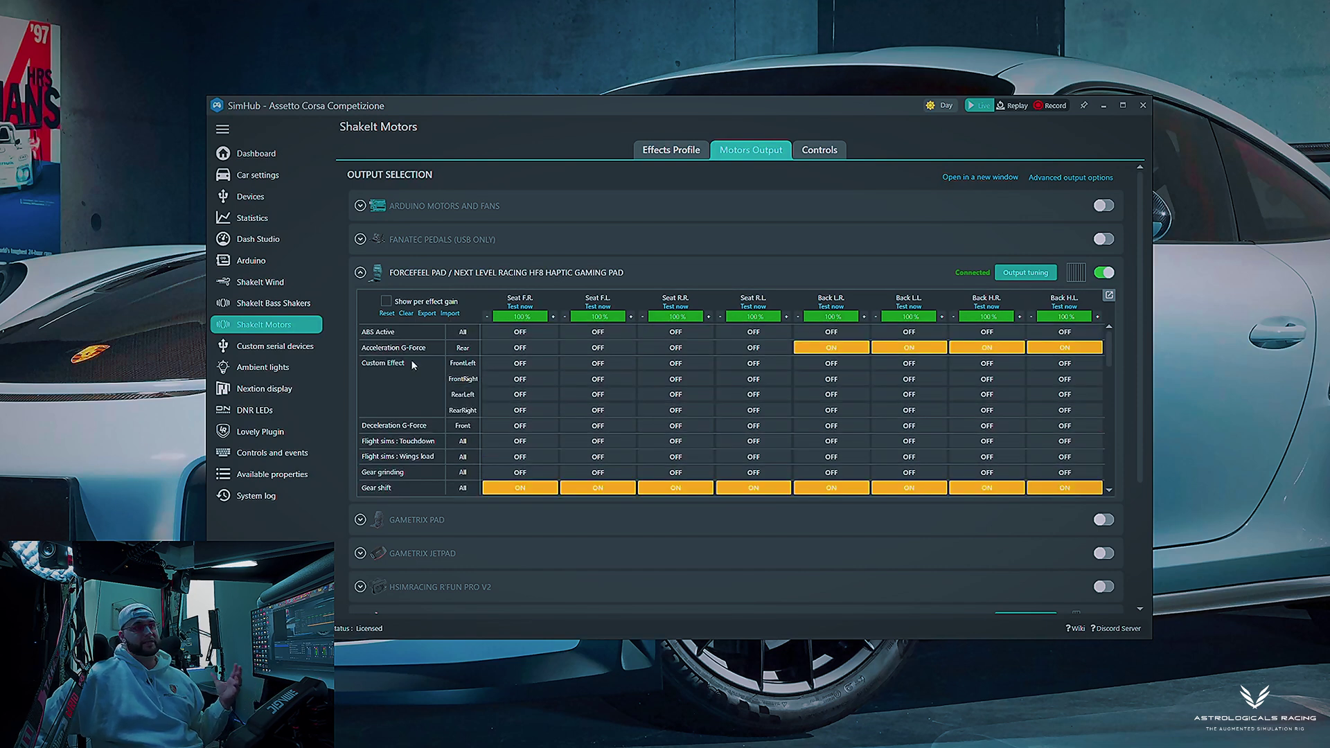
scroll(414, 365, "down", 3)
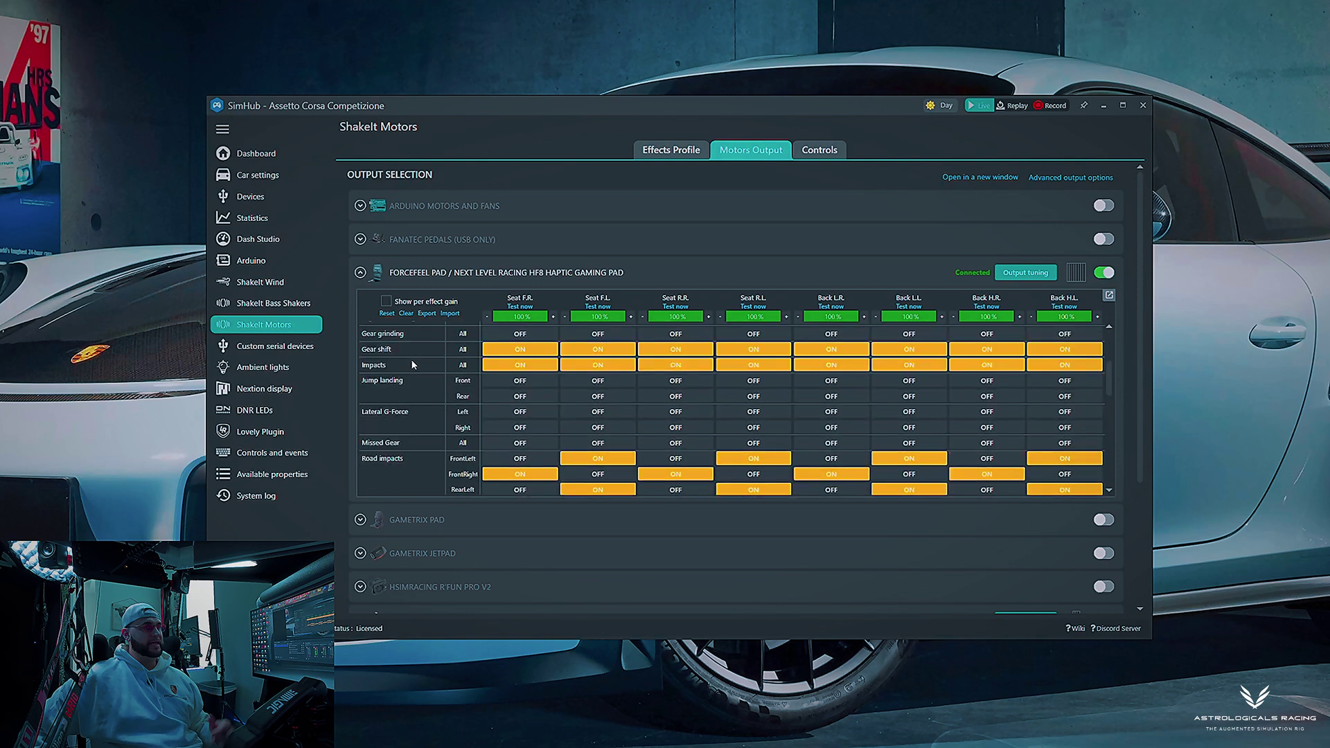
scroll(413, 363, "down", 3)
scroll(414, 362, "up", 6)
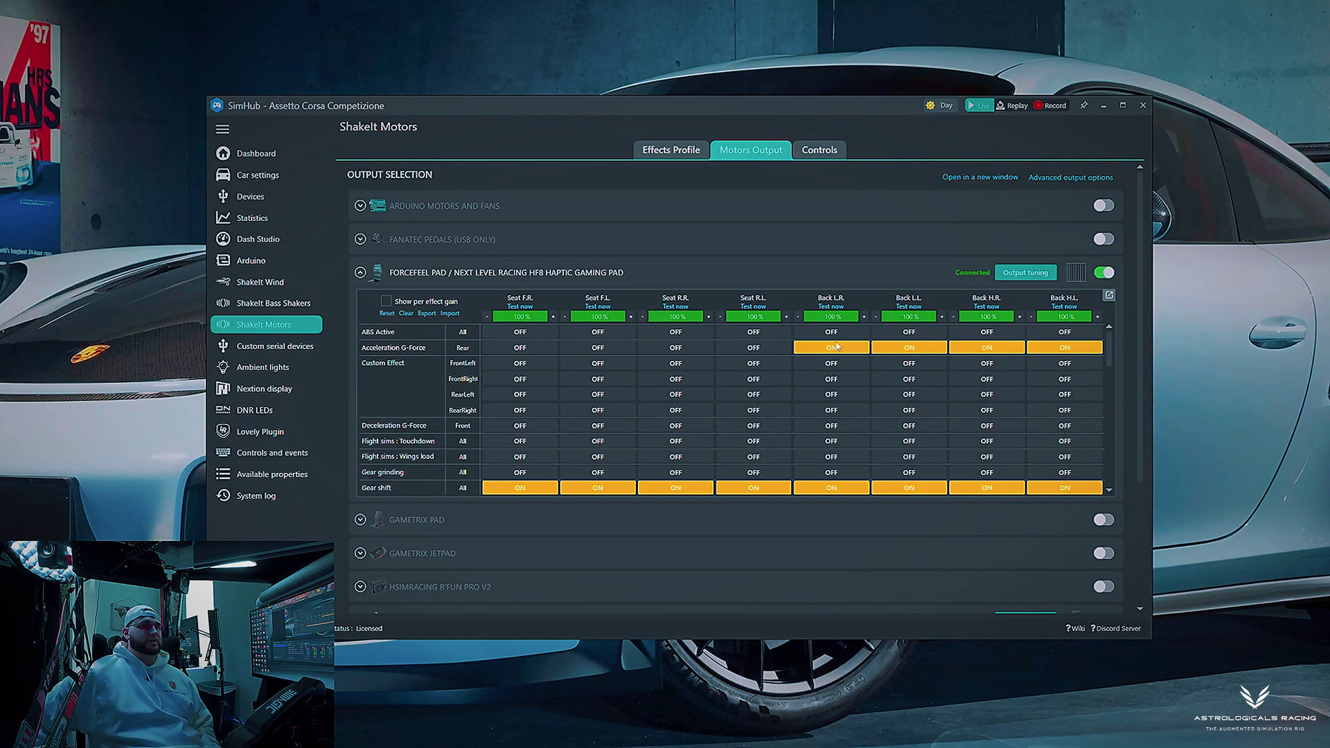
Enlarge the window vertically and test the HF8 pad's Back L.L. motor.
left_click_drag(1111, 639, 1111, 697)
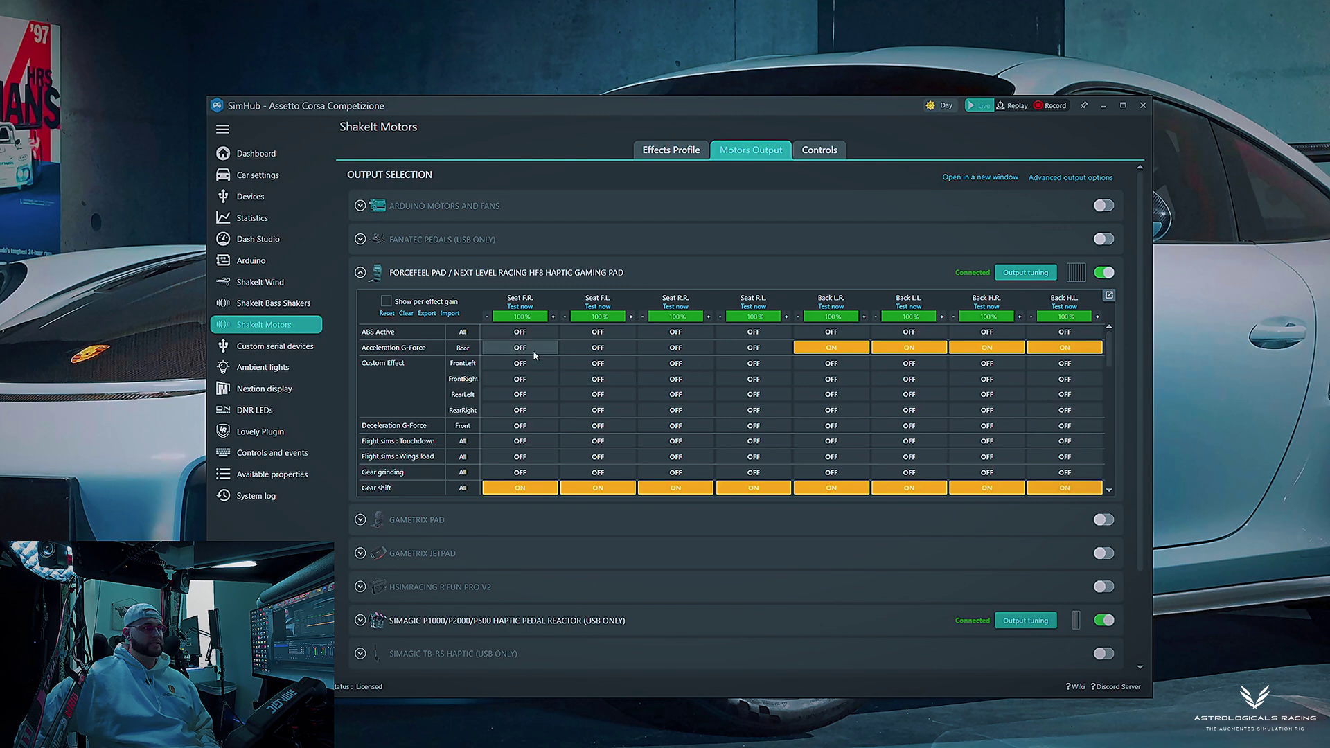
left_click(915, 307)
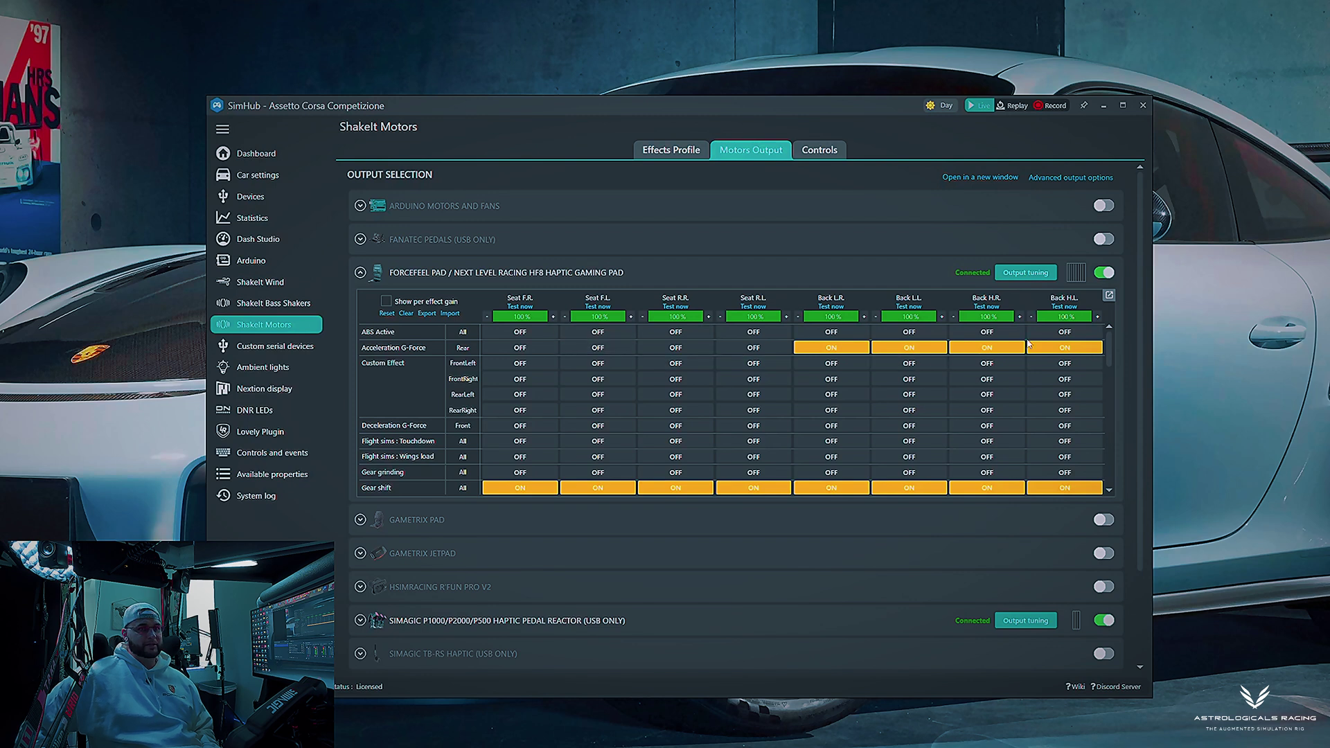
Toggle the FrontLeft road rumble output of the Seat F.R. motor on and back off.
scroll(526, 415, "down", 2)
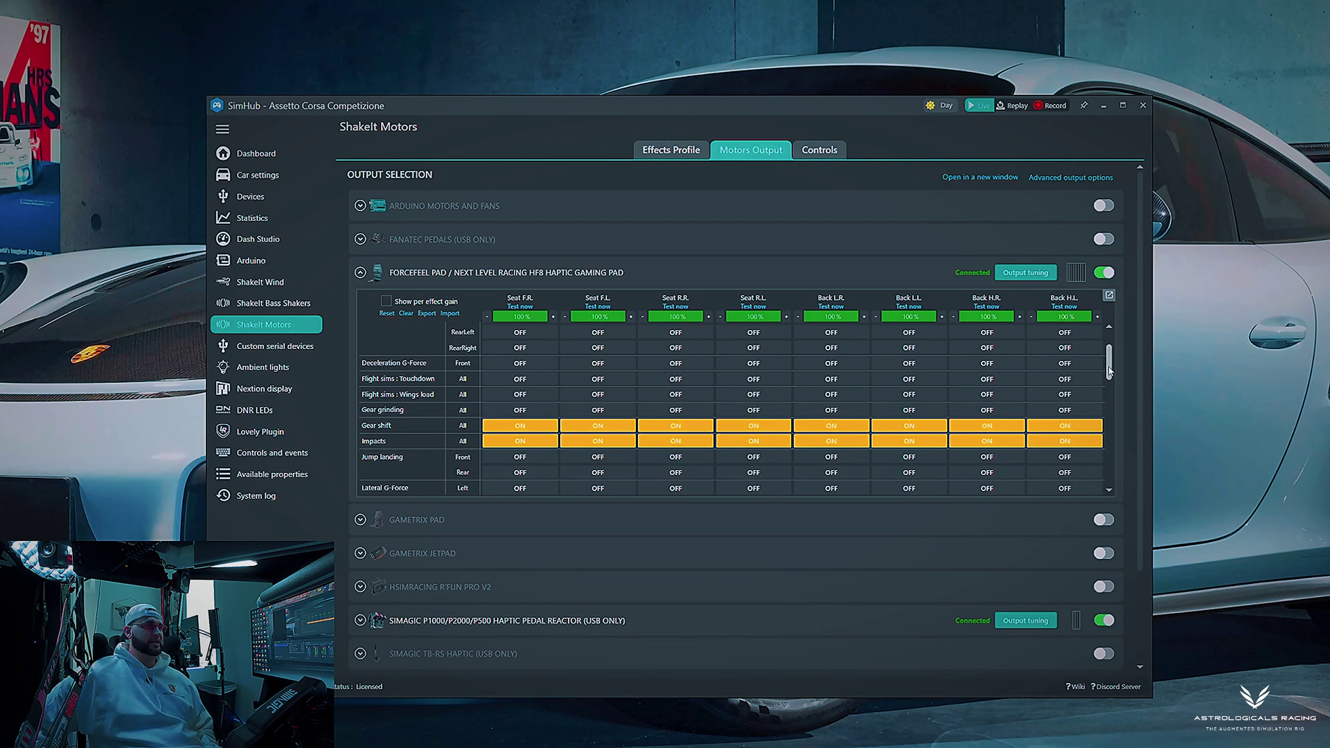
left_click_drag(1108, 372, 1098, 402)
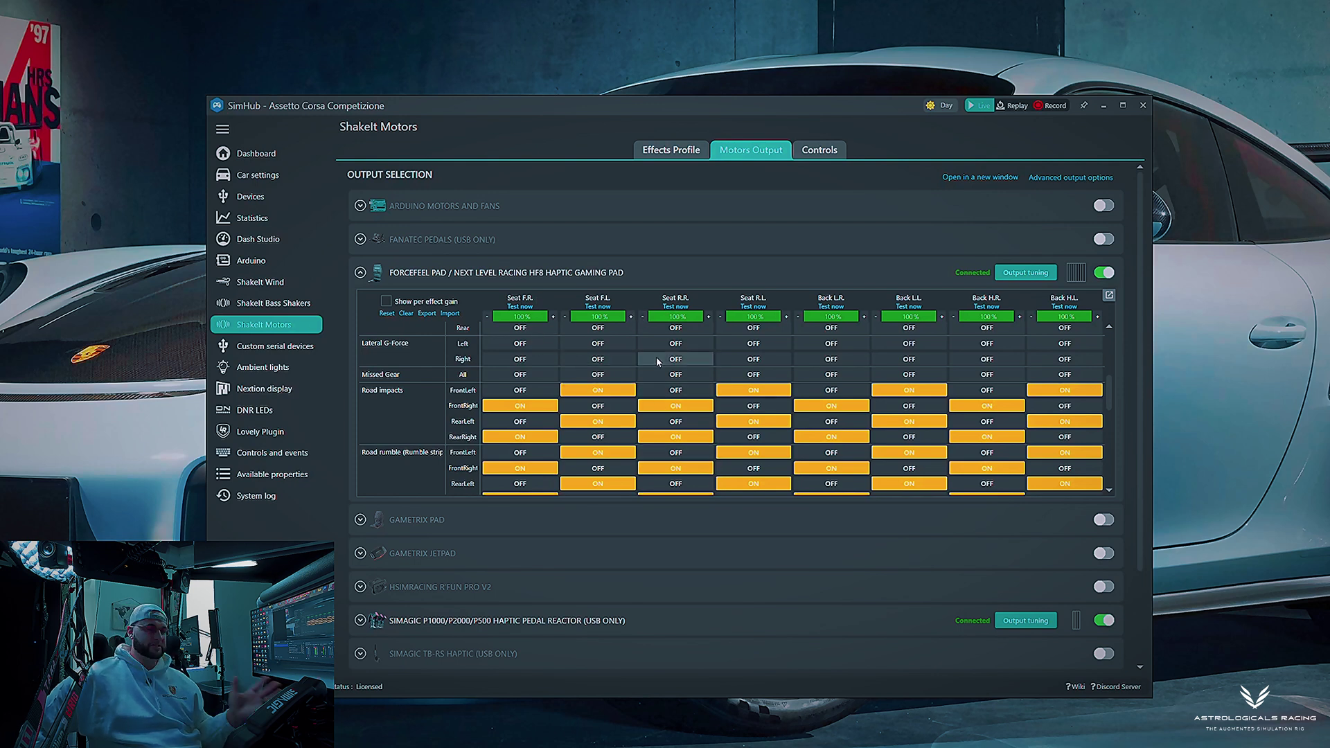
scroll(561, 415, "down", 2)
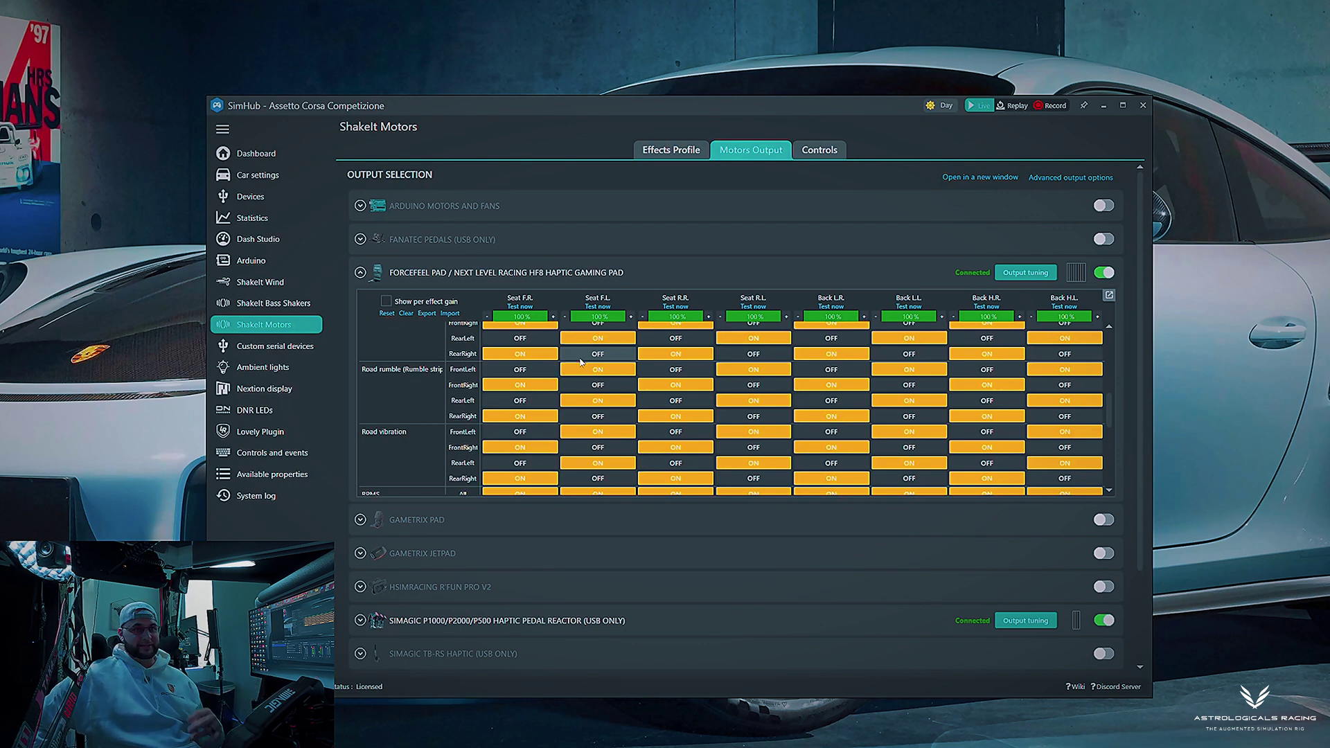
left_click(502, 371)
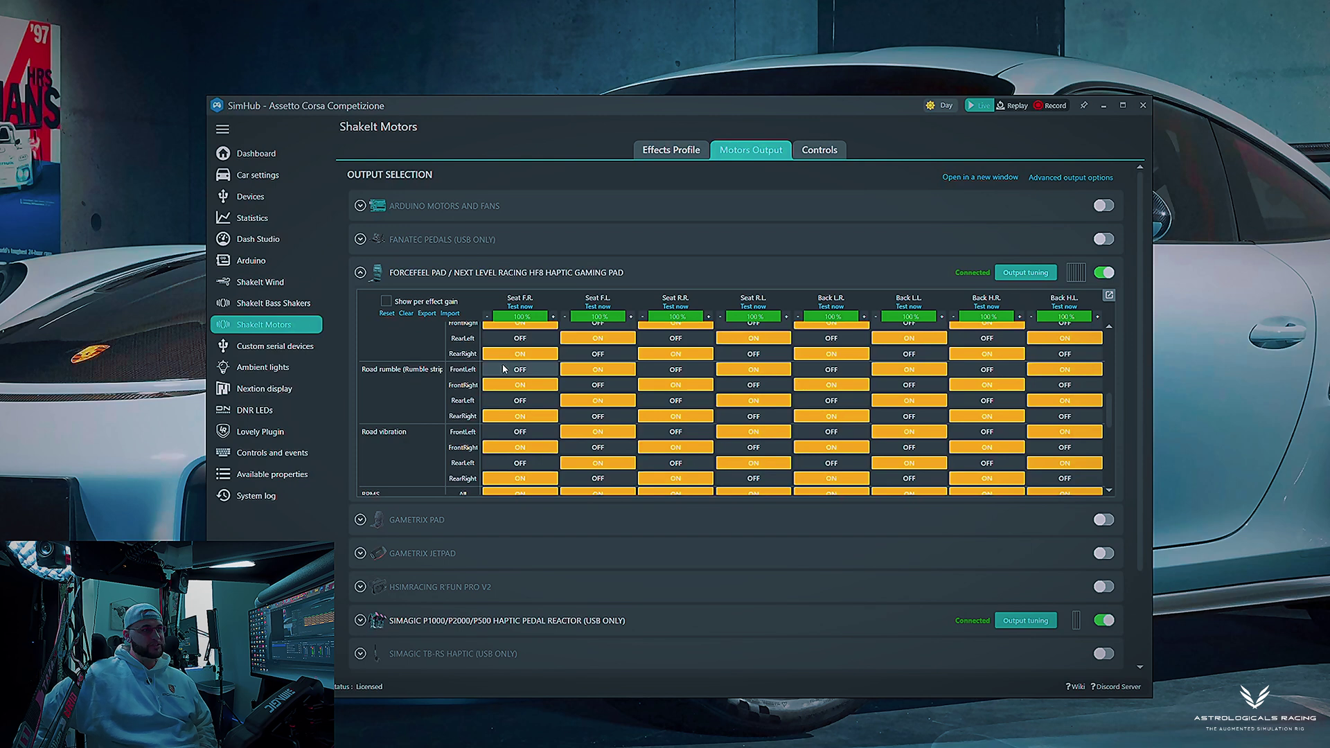
left_click(503, 371)
left_click(504, 372)
left_click(506, 373)
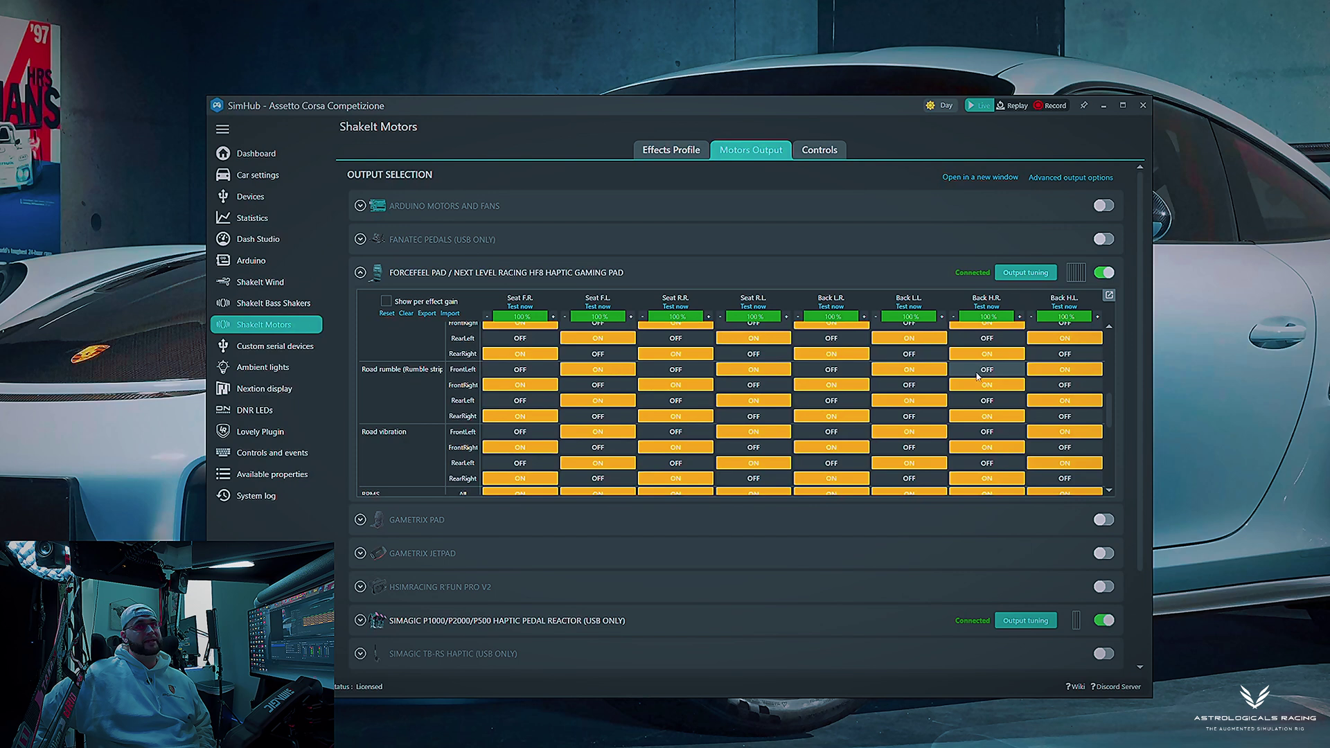
Examine the HF8 pad's remaining output assignments from road vibration to wheels spin and lock, and recheck the list from ABS Active.
scroll(484, 435, "down", 1)
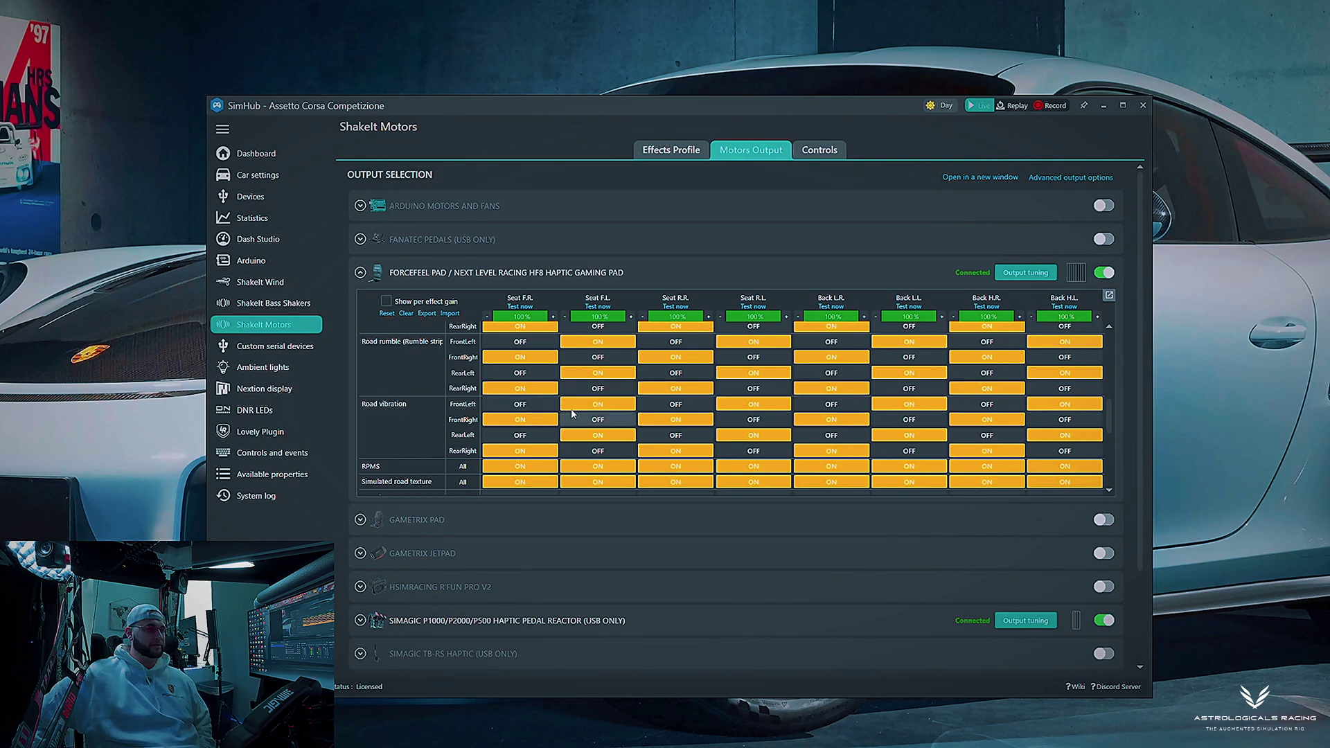
scroll(497, 431, "down", 2)
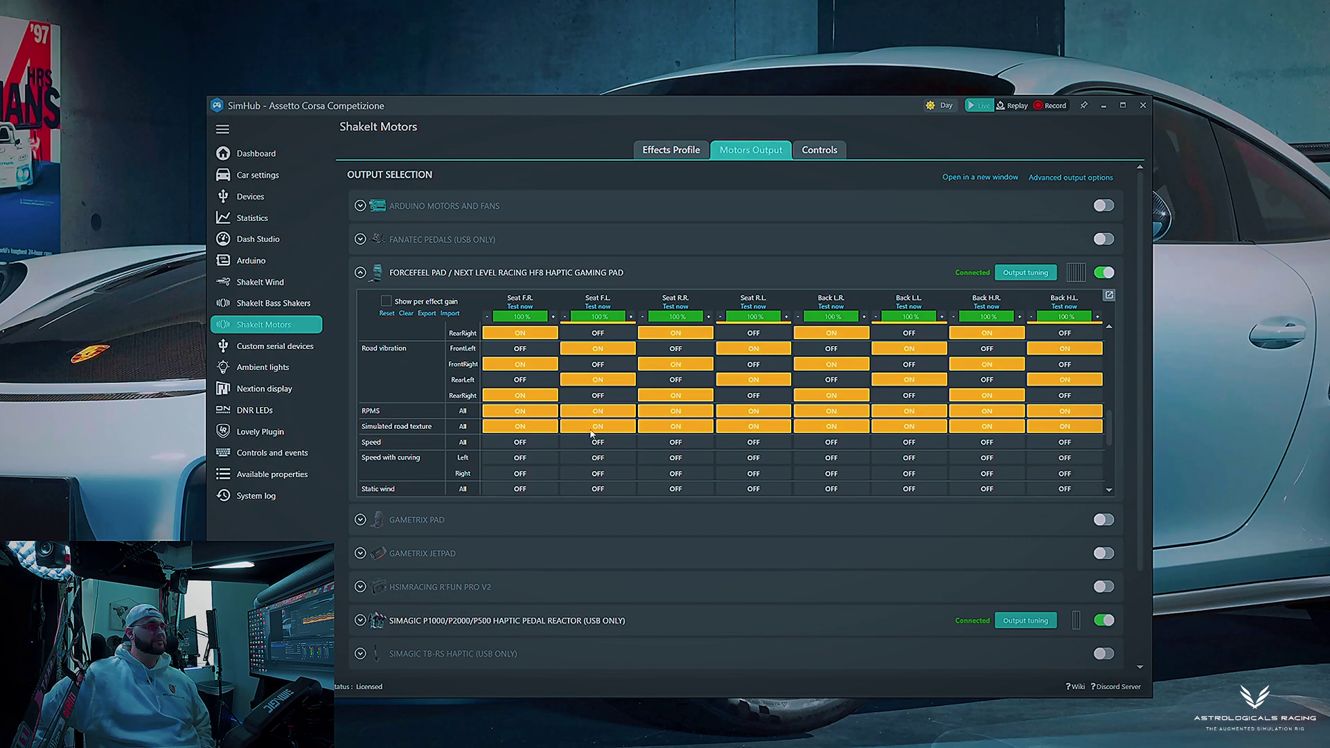
scroll(505, 440, "down", 2)
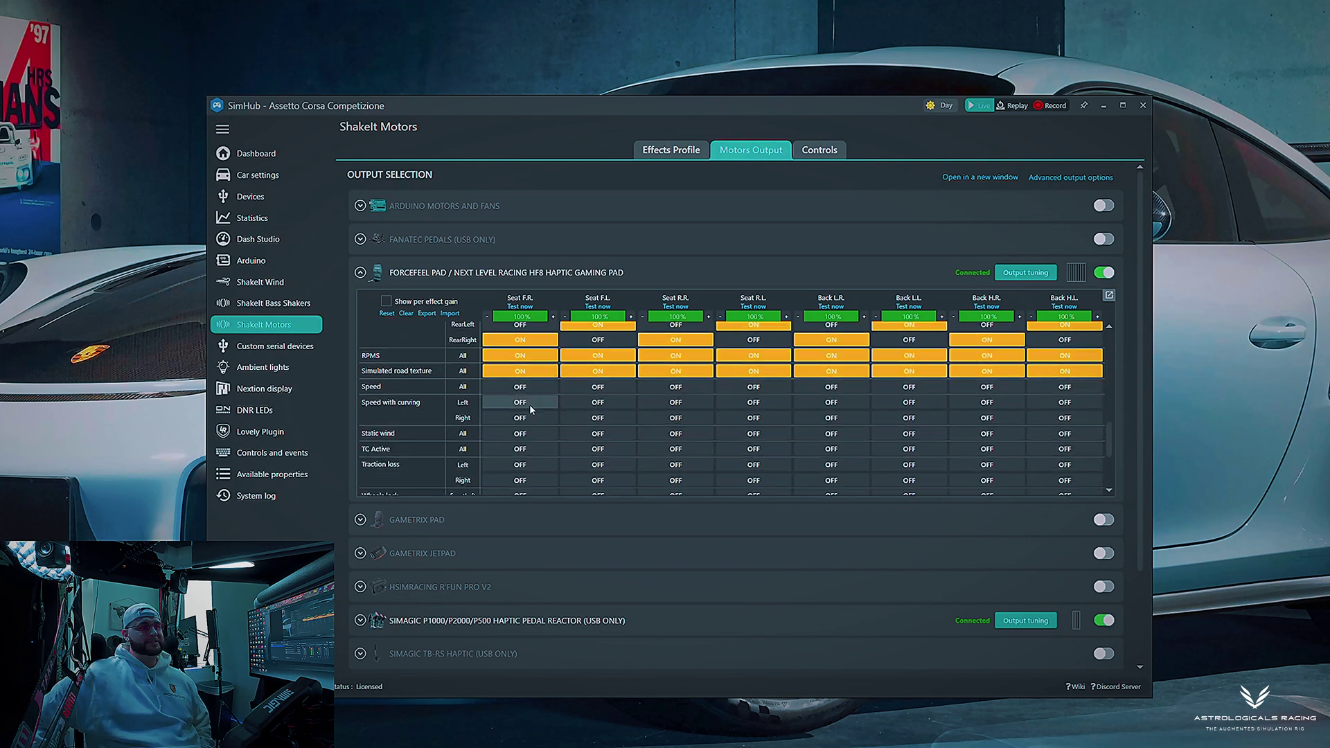
scroll(530, 416, "down", 1)
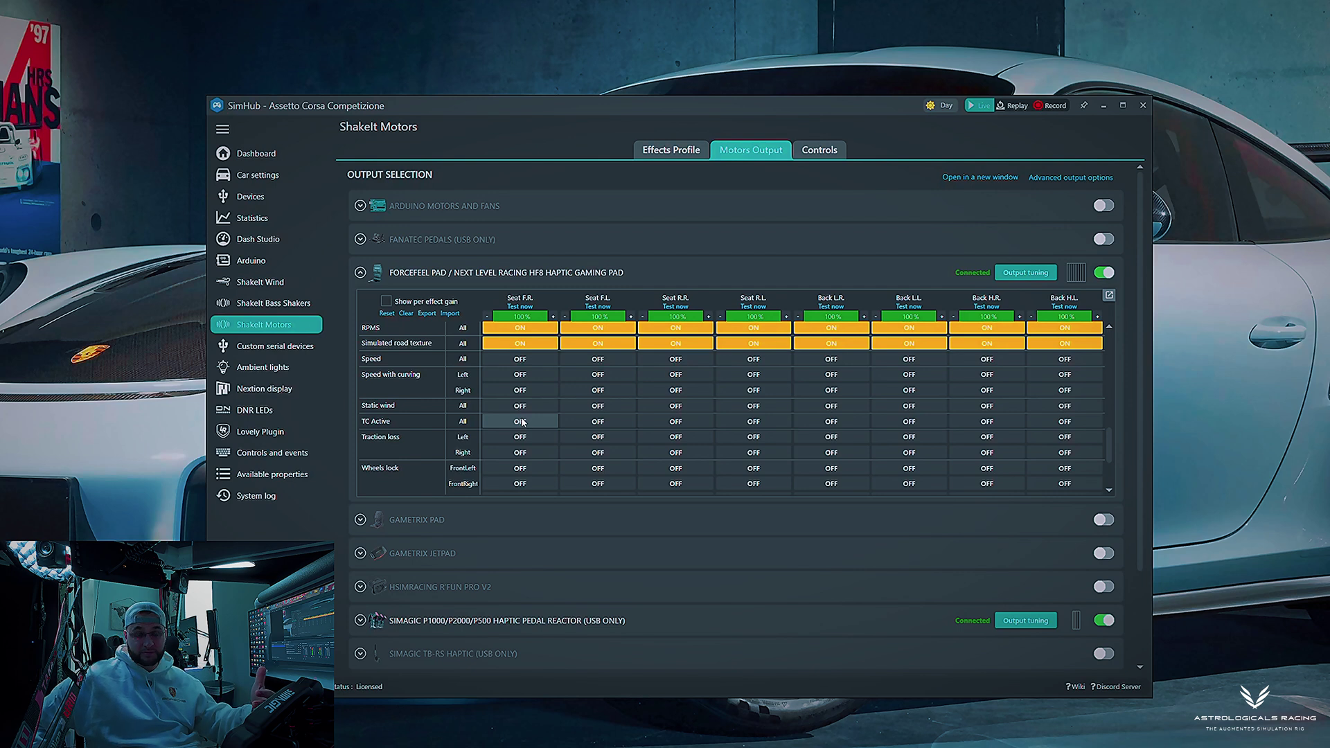
scroll(523, 405, "down", 2)
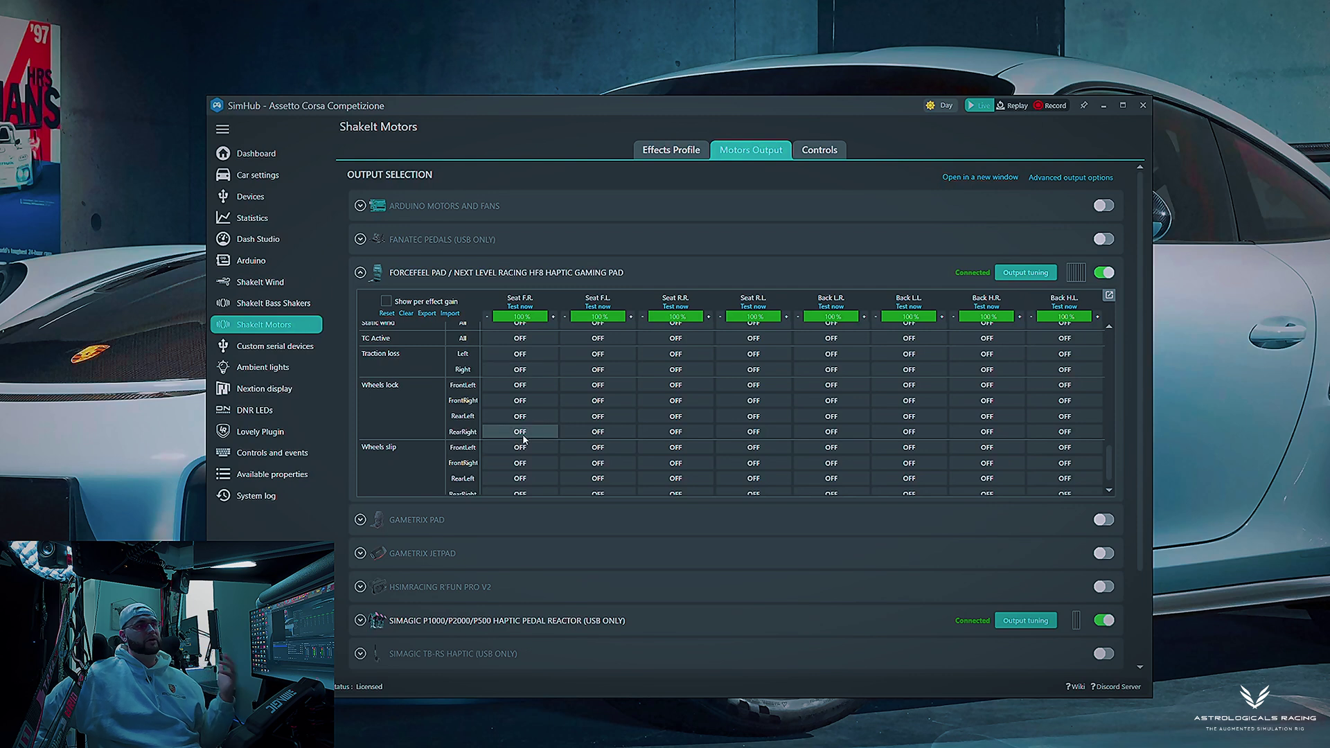
scroll(524, 438, "down", 1)
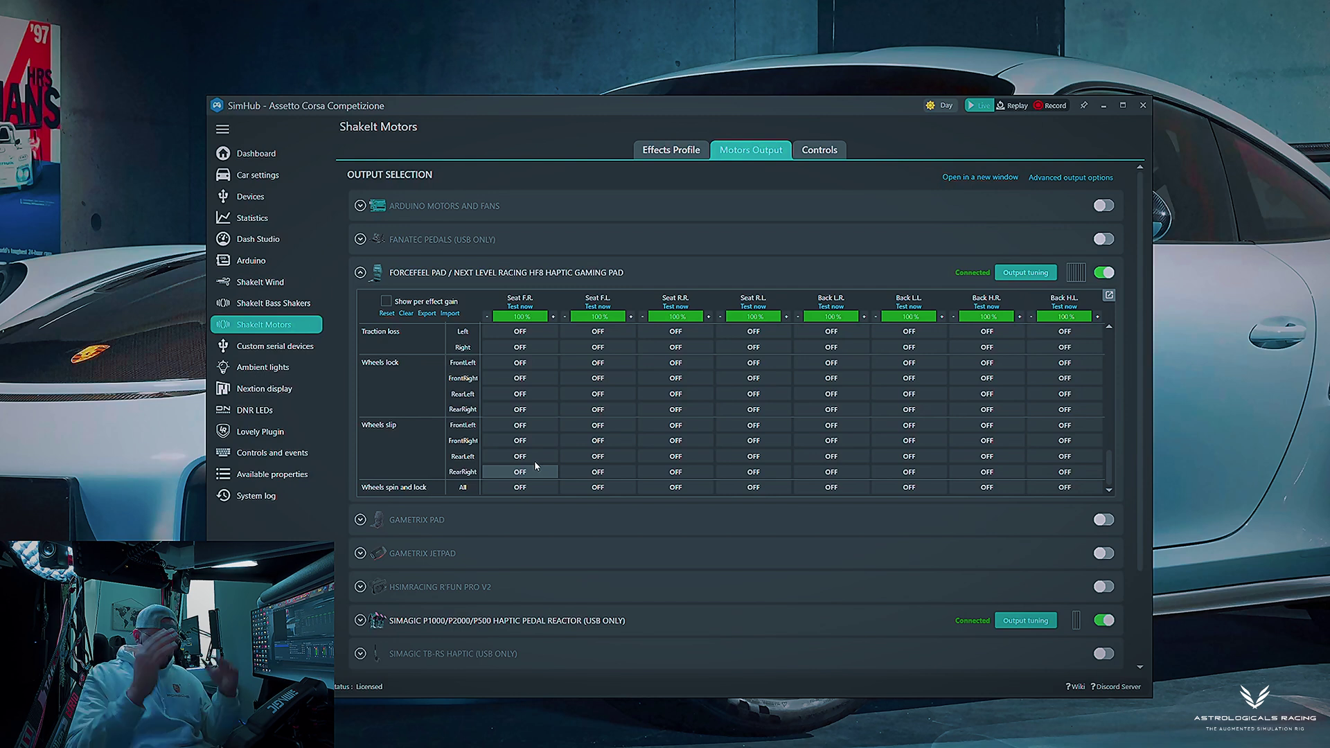
scroll(641, 443, "down", 5)
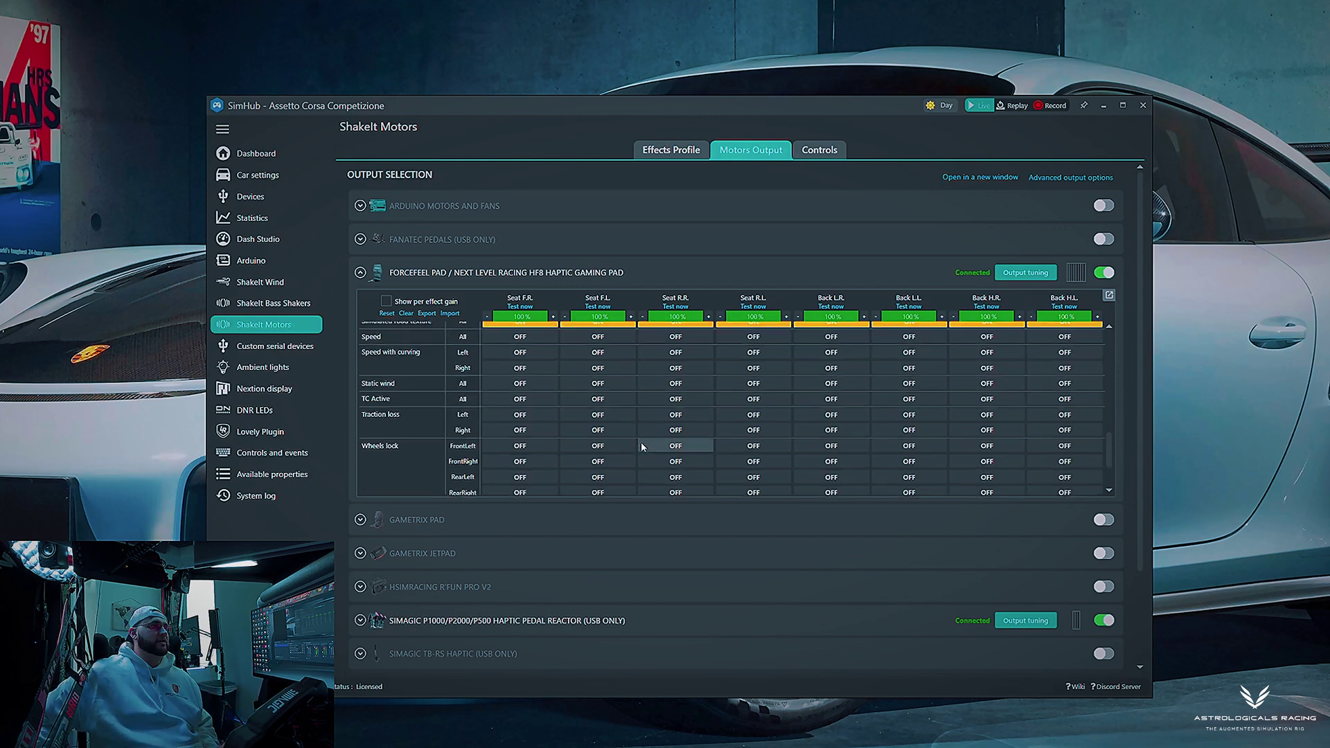
scroll(641, 443, "up", 10)
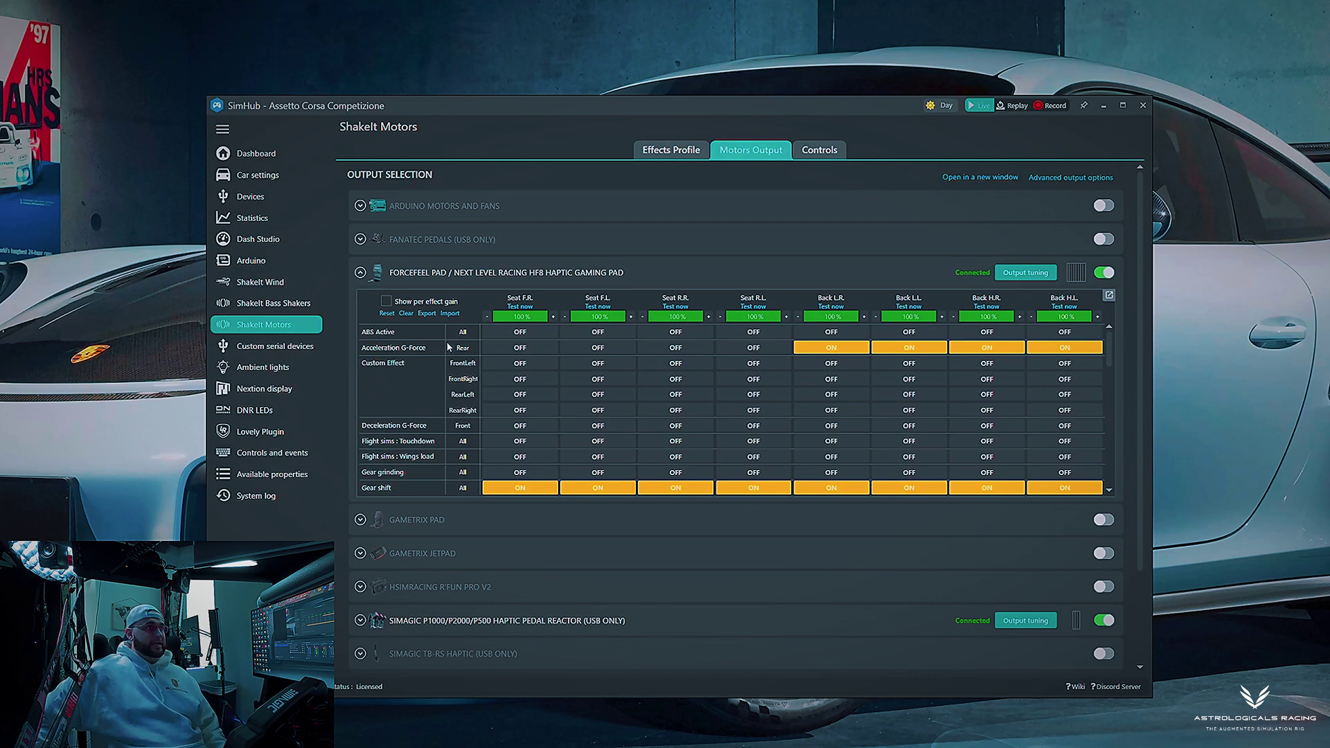
scroll(500, 431, "down", 3)
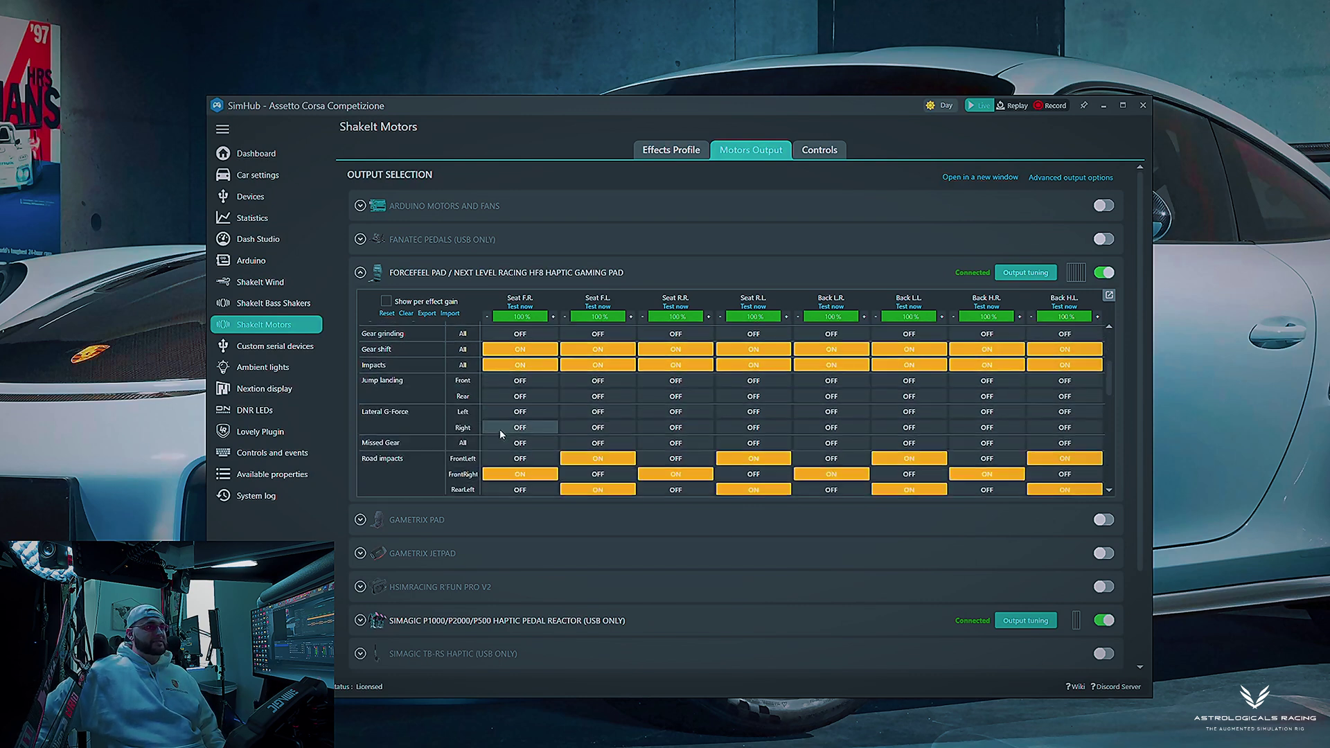
scroll(500, 429, "down", 2)
scroll(627, 398, "down", 1)
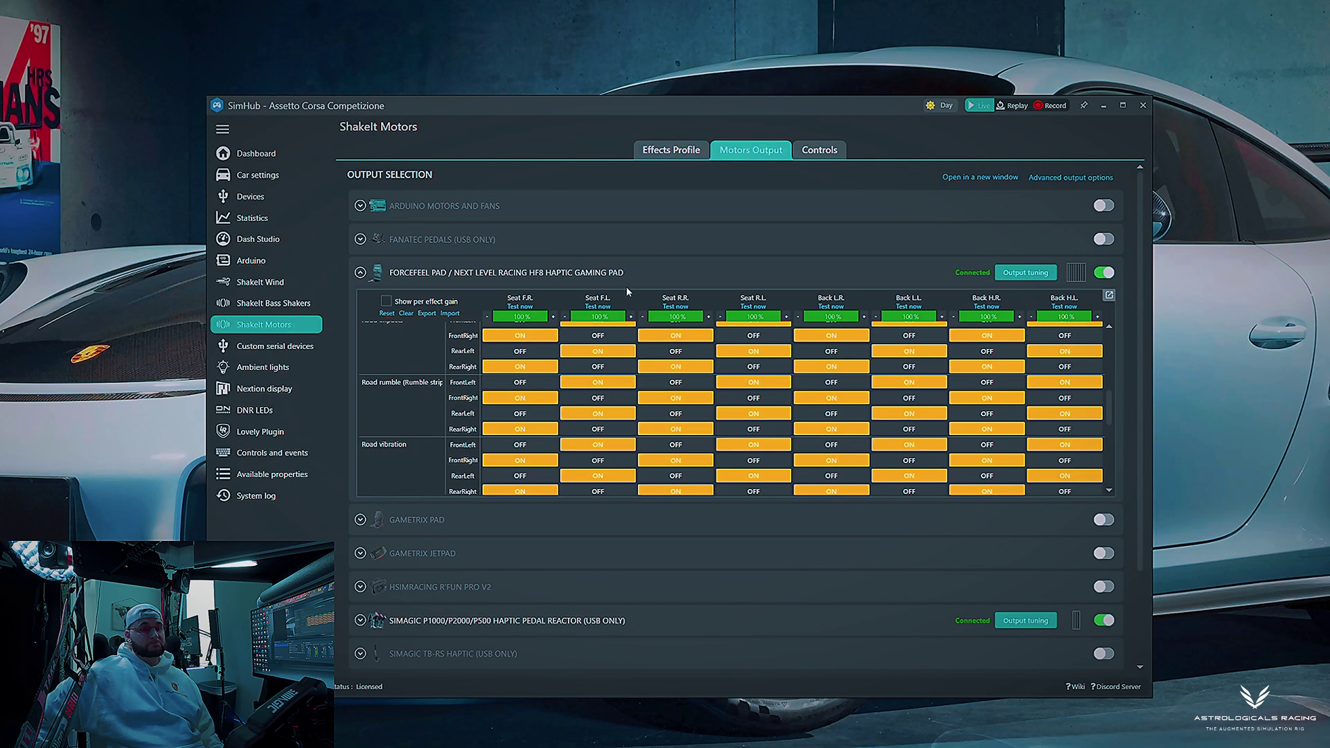
Return to the Haptic Seat effects profile, expand the Acceleration G-Force settings and test that effect.
left_click(669, 153)
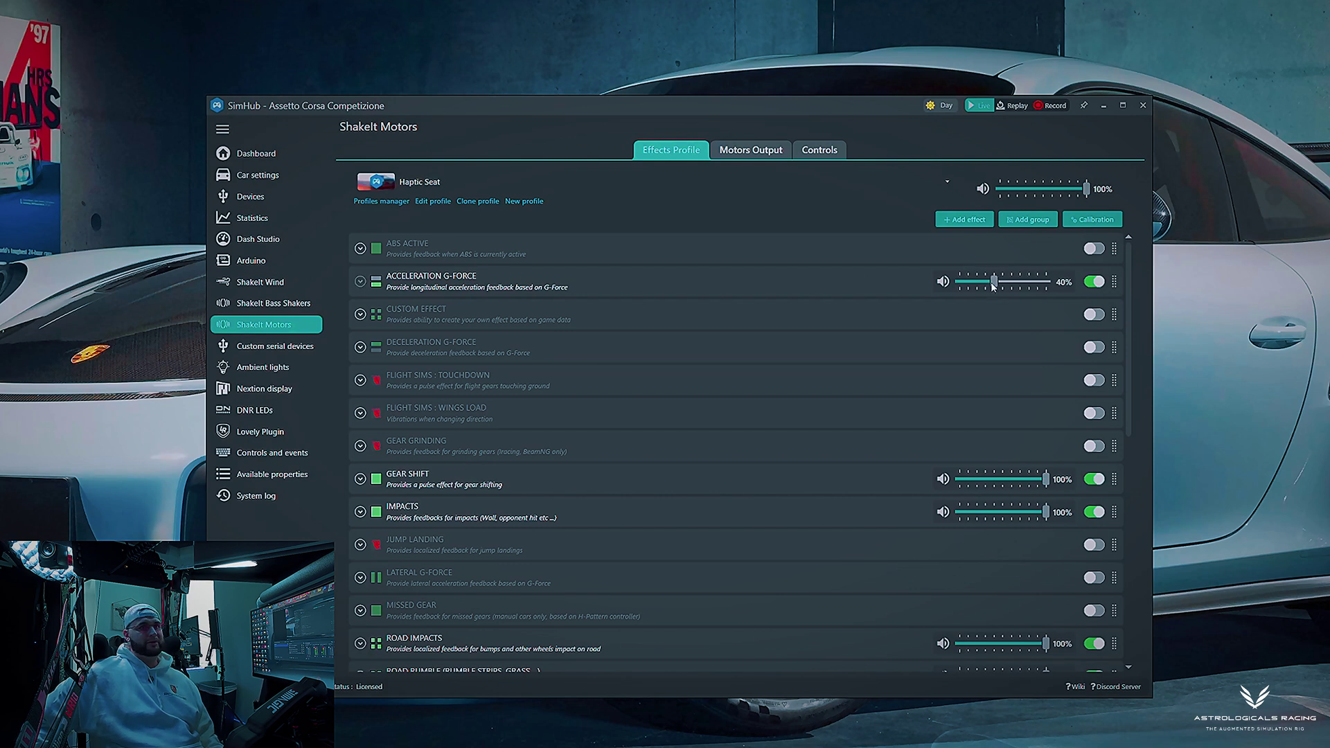
left_click(360, 282)
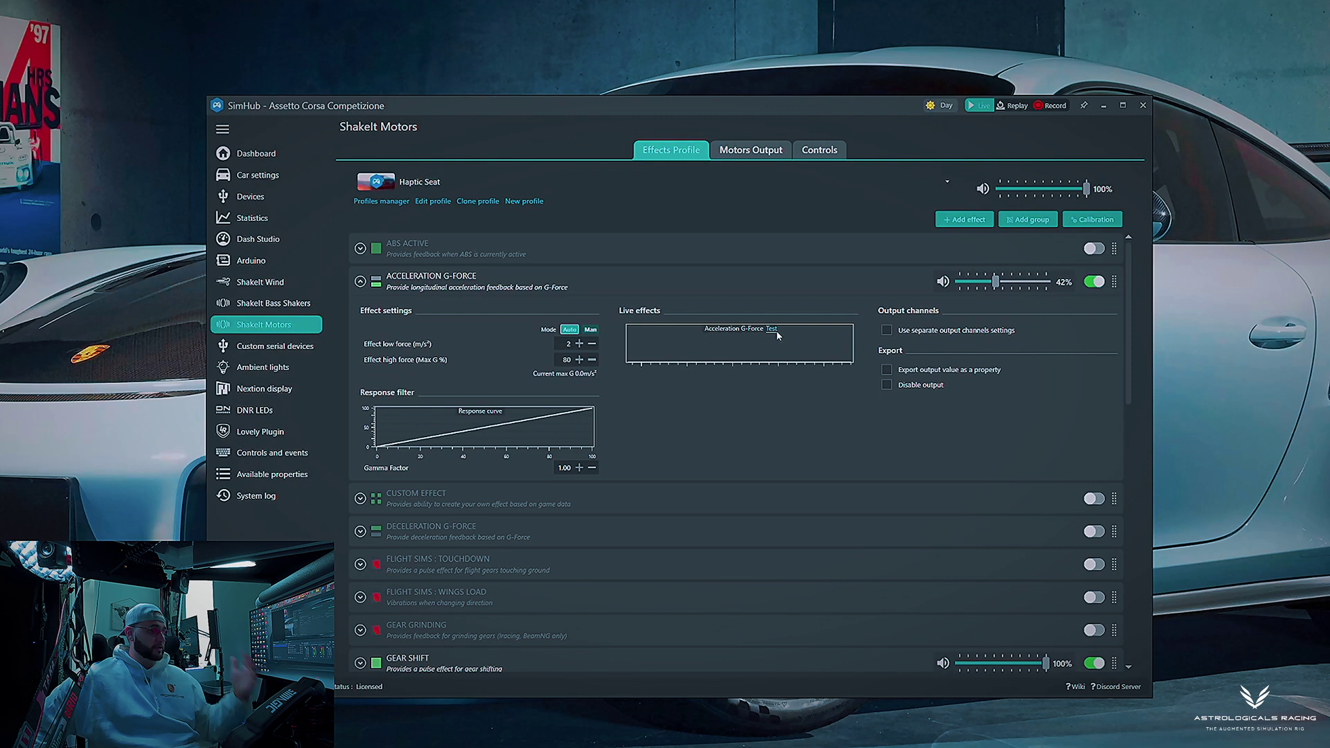
left_click(776, 333)
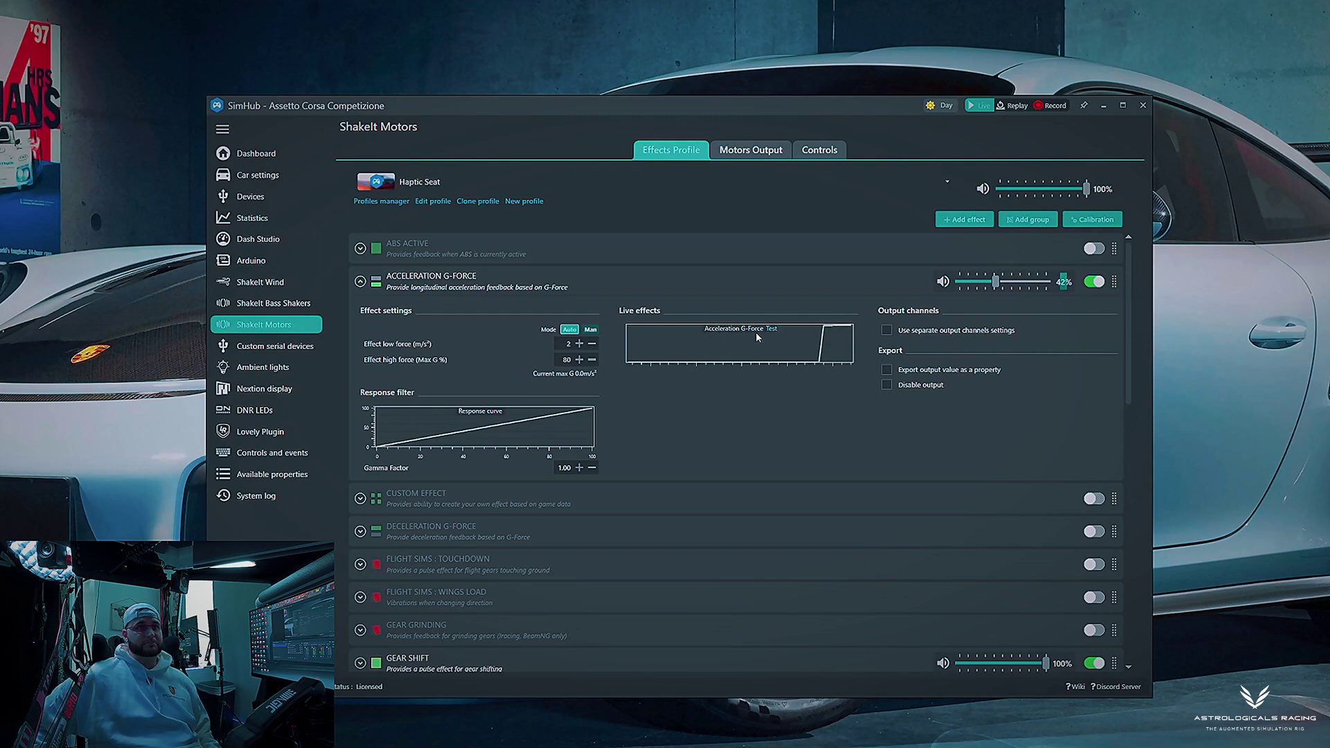
Test the Road Vibration effect's front left and front right channels and review its sensitivity and response filter settings, collapsing them when done.
scroll(541, 409, "down", 3)
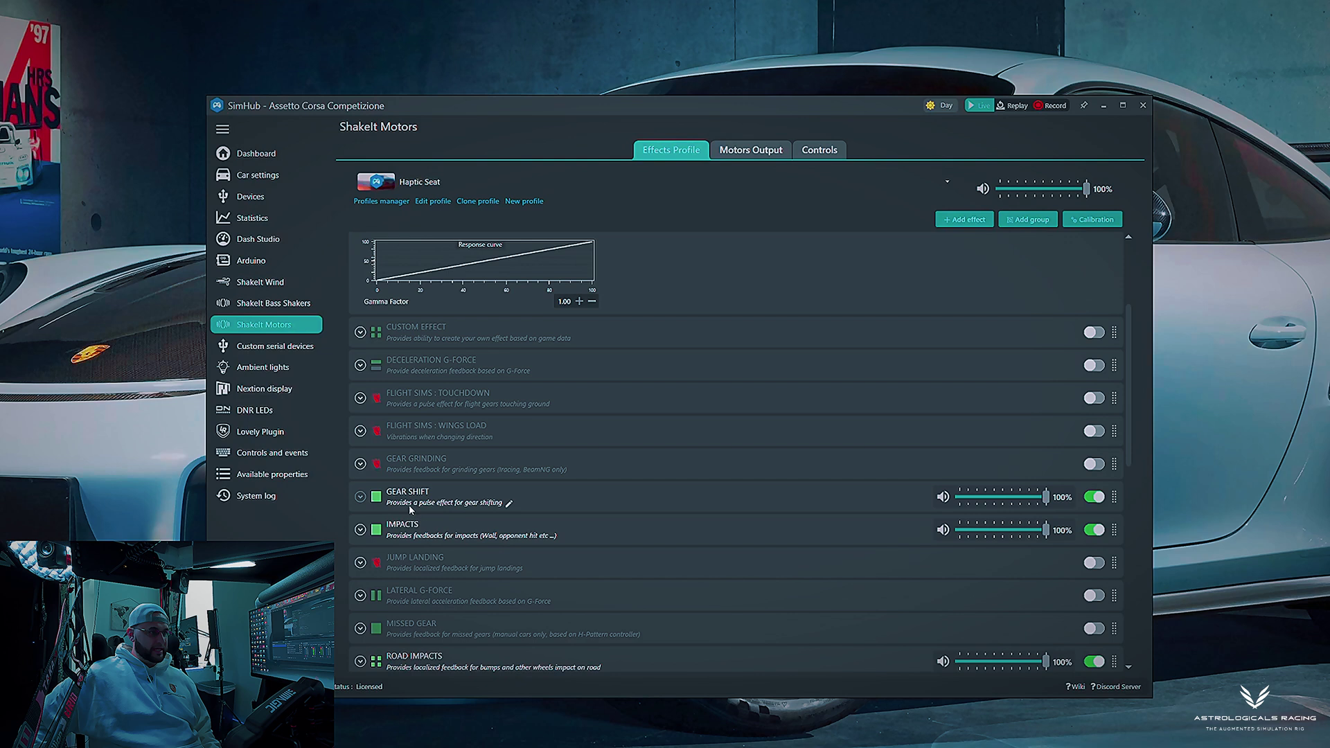
scroll(411, 509, "down", 1)
scroll(655, 467, "down", 2)
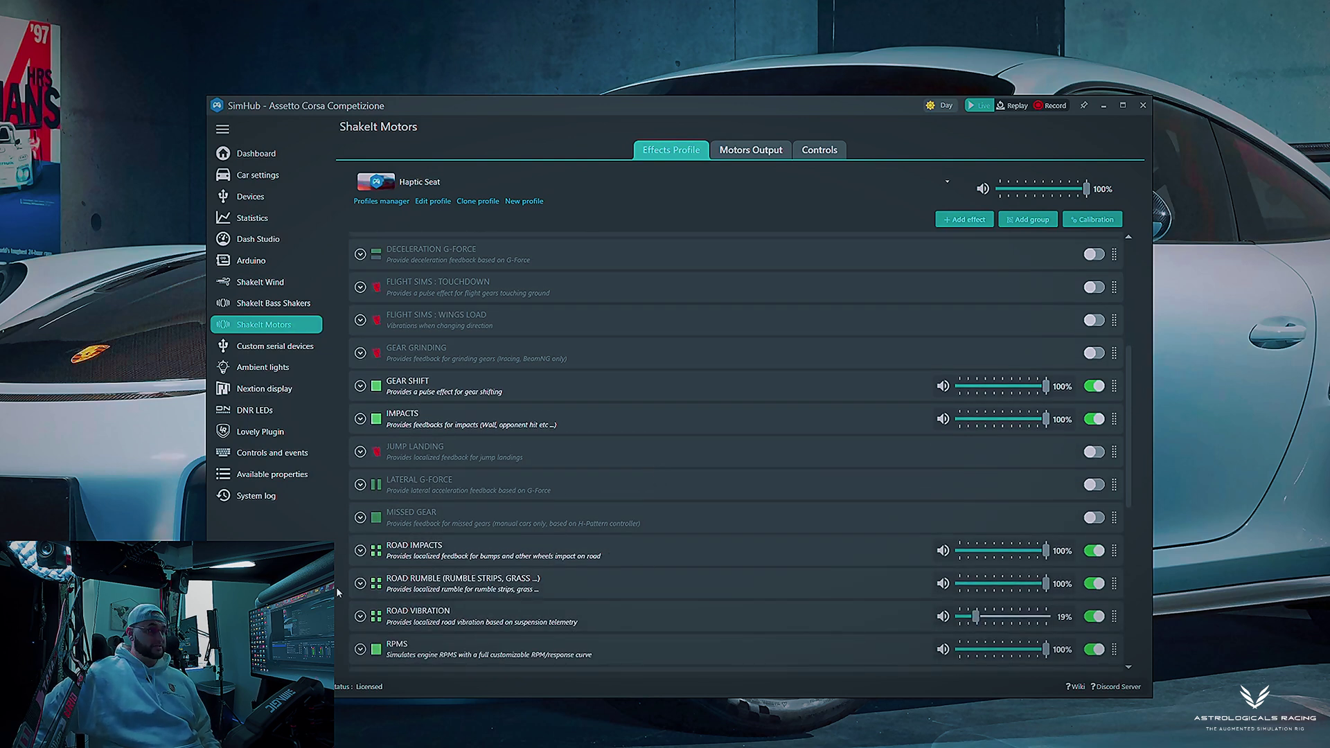
scroll(795, 581, "down", 1)
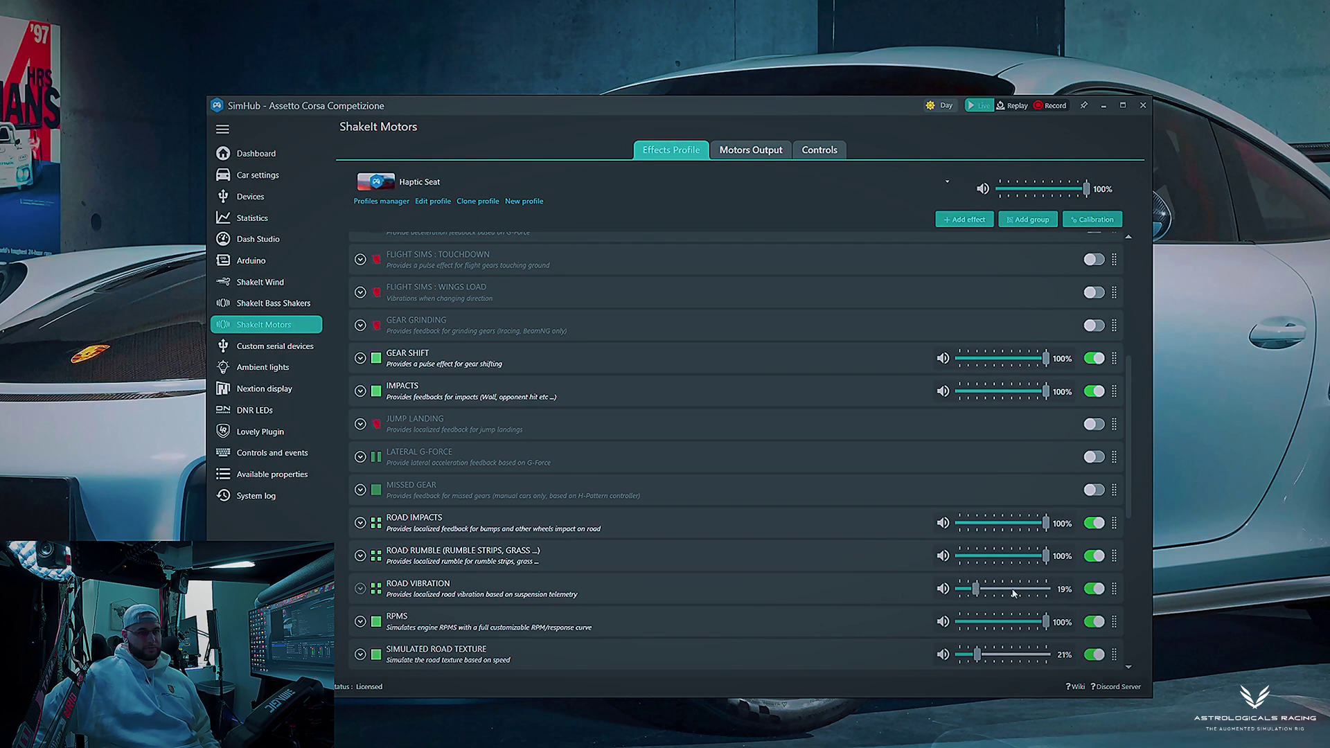
left_click(360, 589)
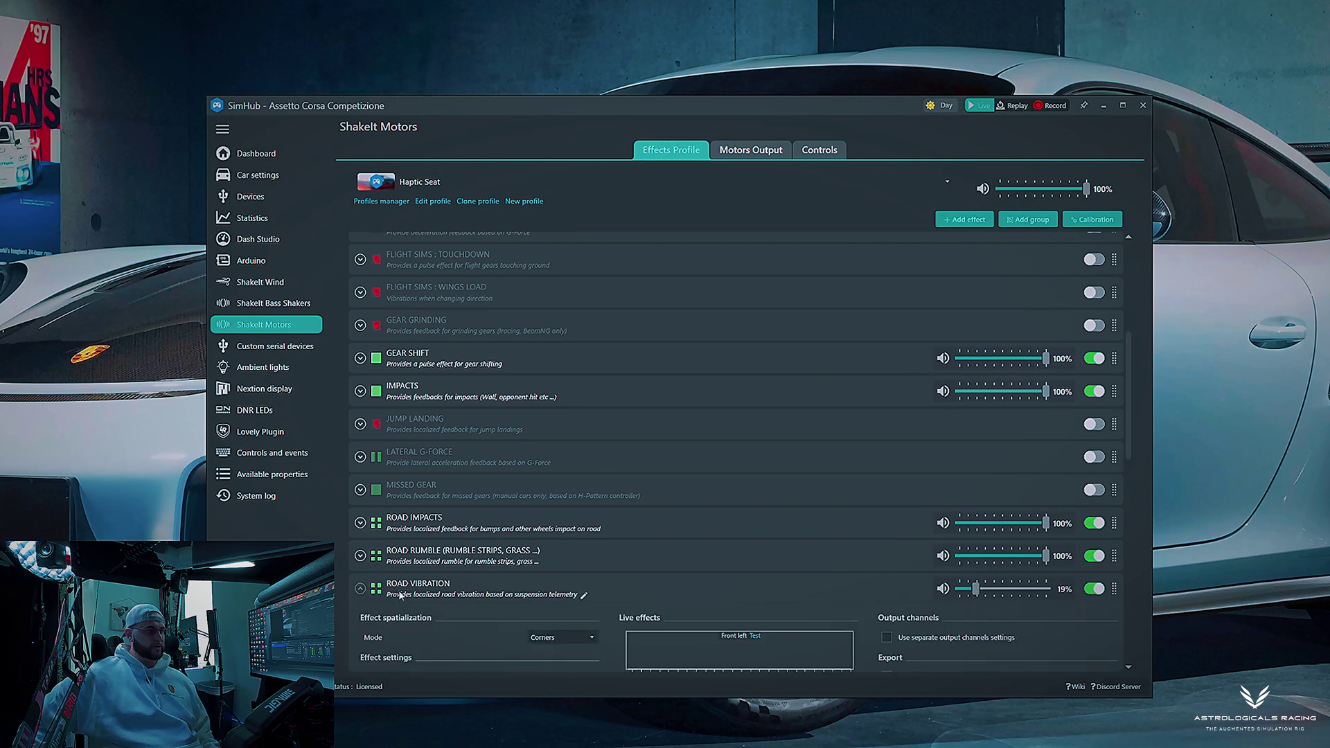
left_click(754, 637)
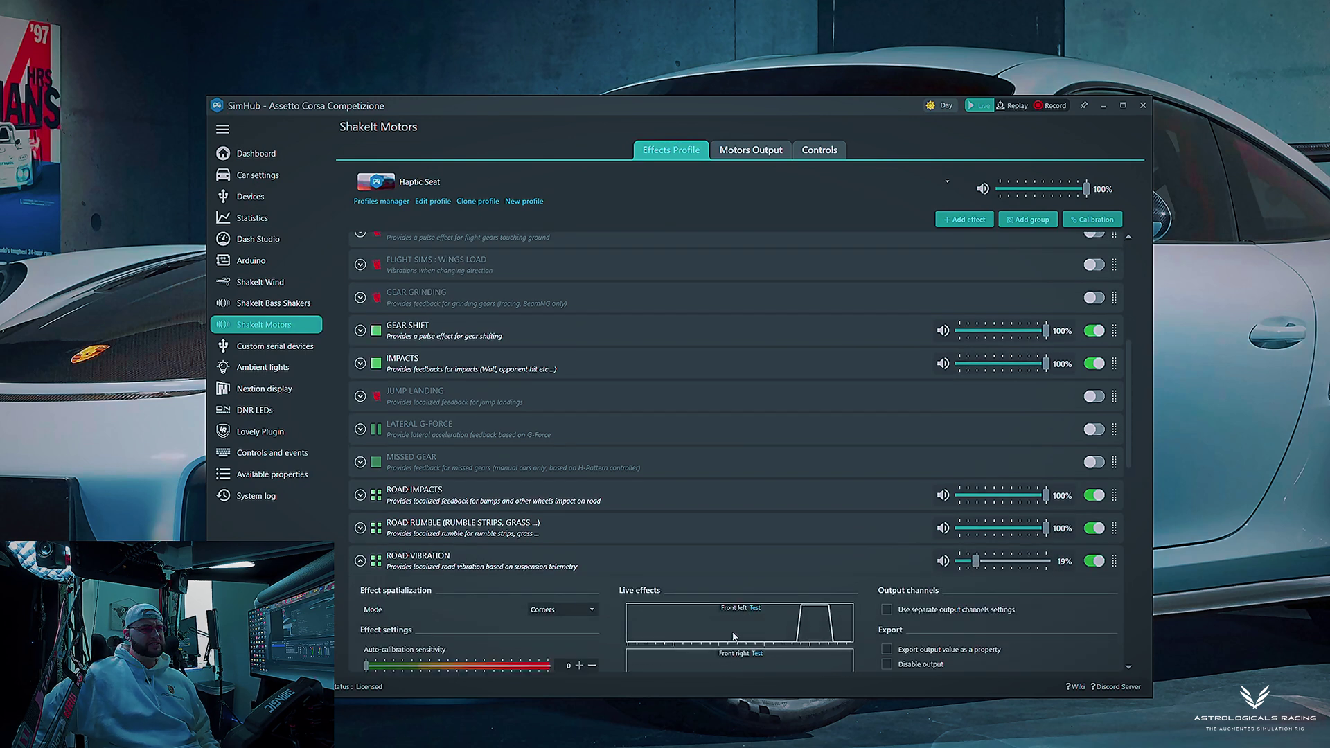
scroll(749, 632, "down", 1)
left_click(755, 626)
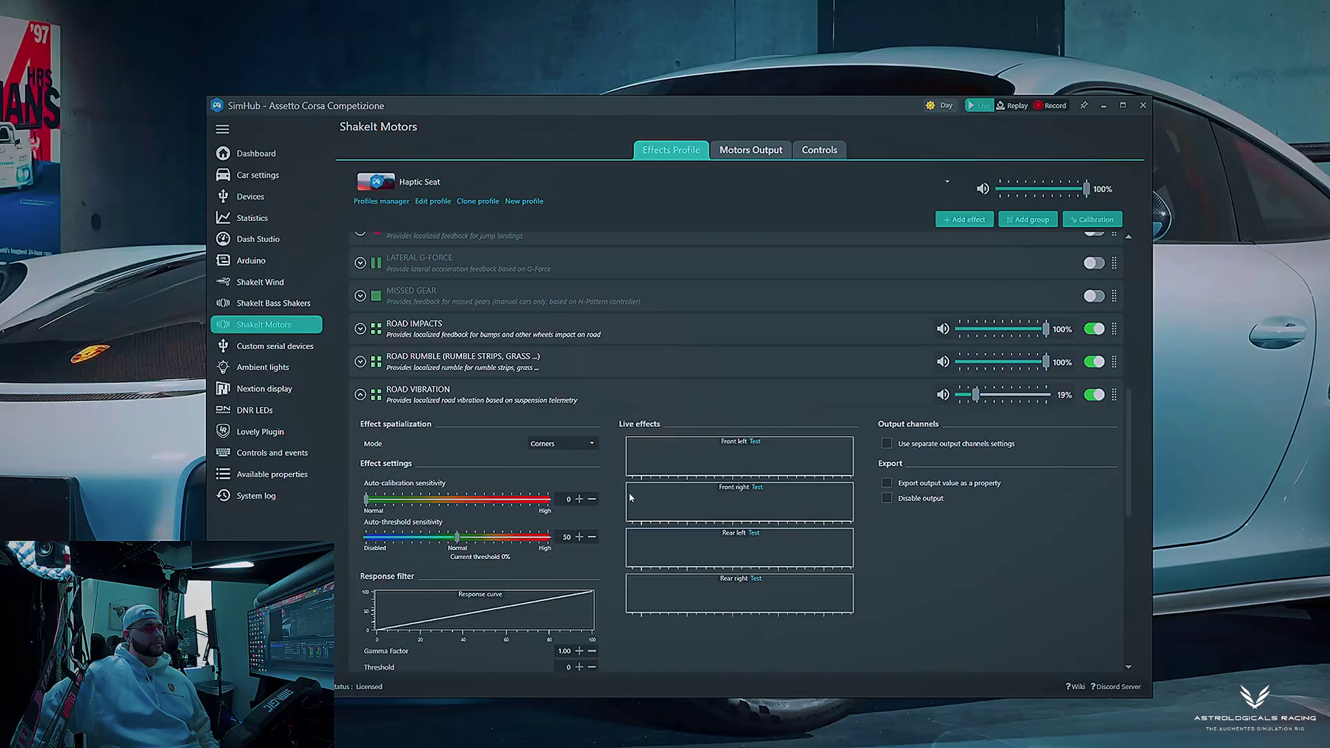
scroll(588, 508, "down", 1)
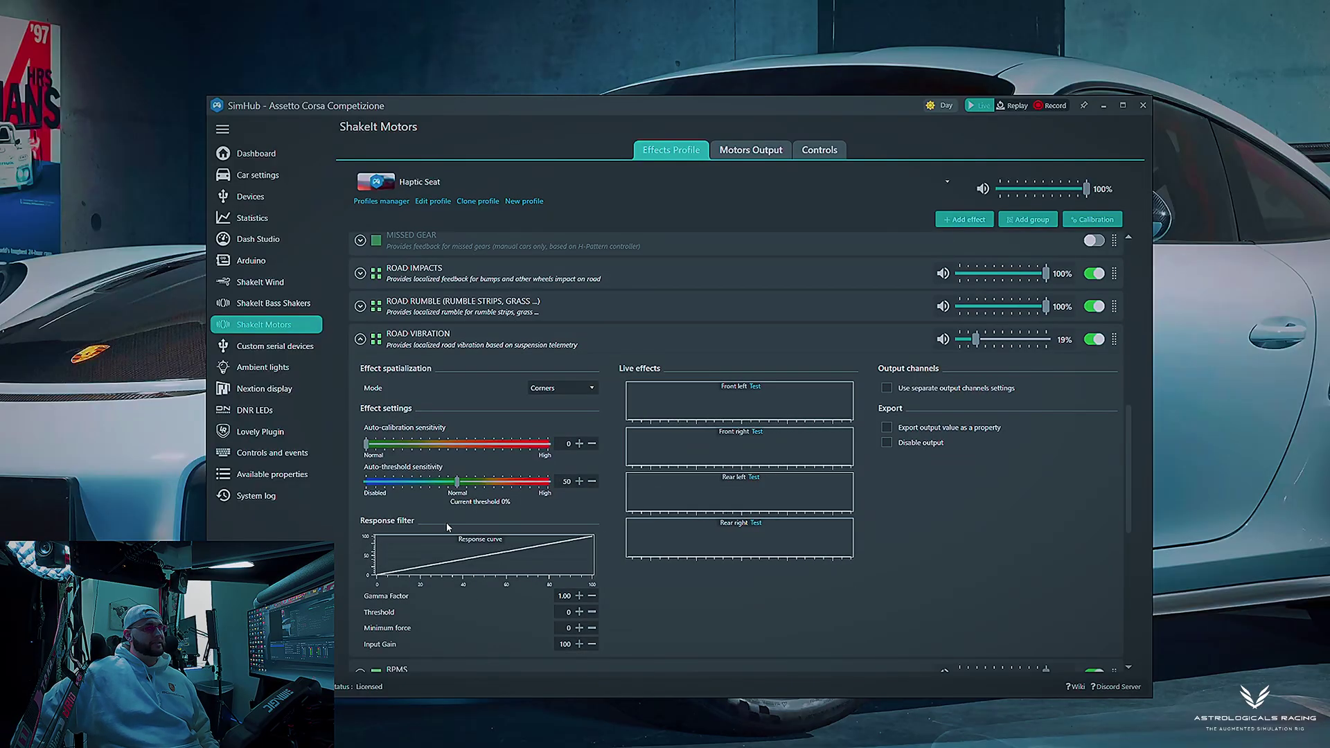
left_click(359, 339)
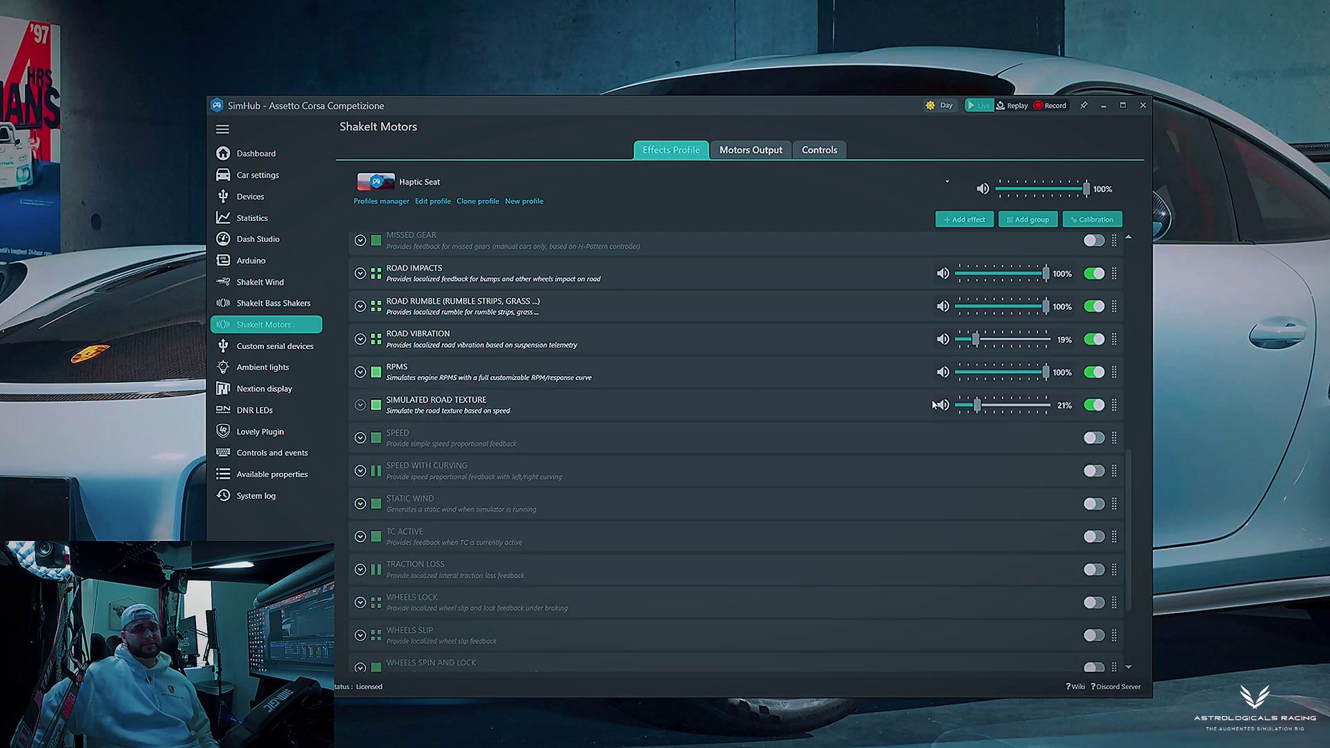
Expand Simulated Road Texture and RPMS, inspect the RPMS response curve with Spline smoothing and save it, and test the RPM vibrations.
left_click(359, 406)
left_click(360, 372)
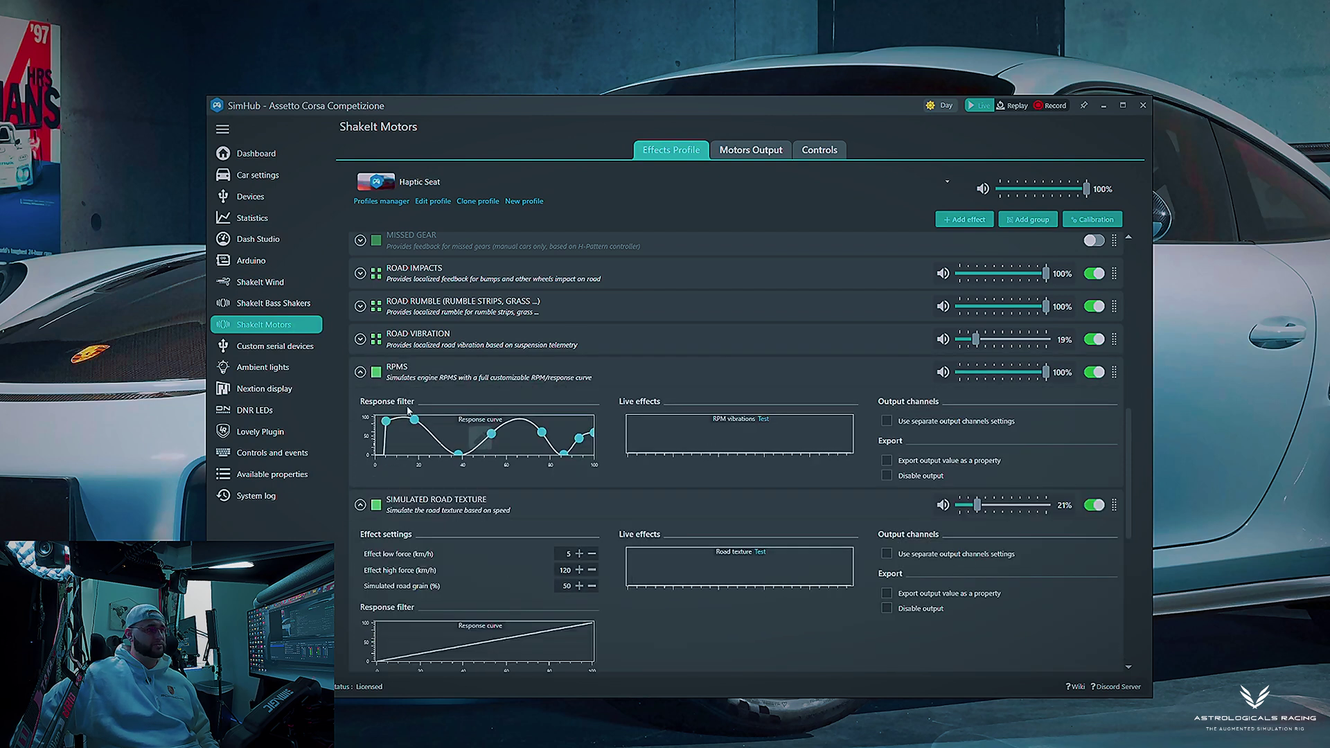
left_click(481, 442)
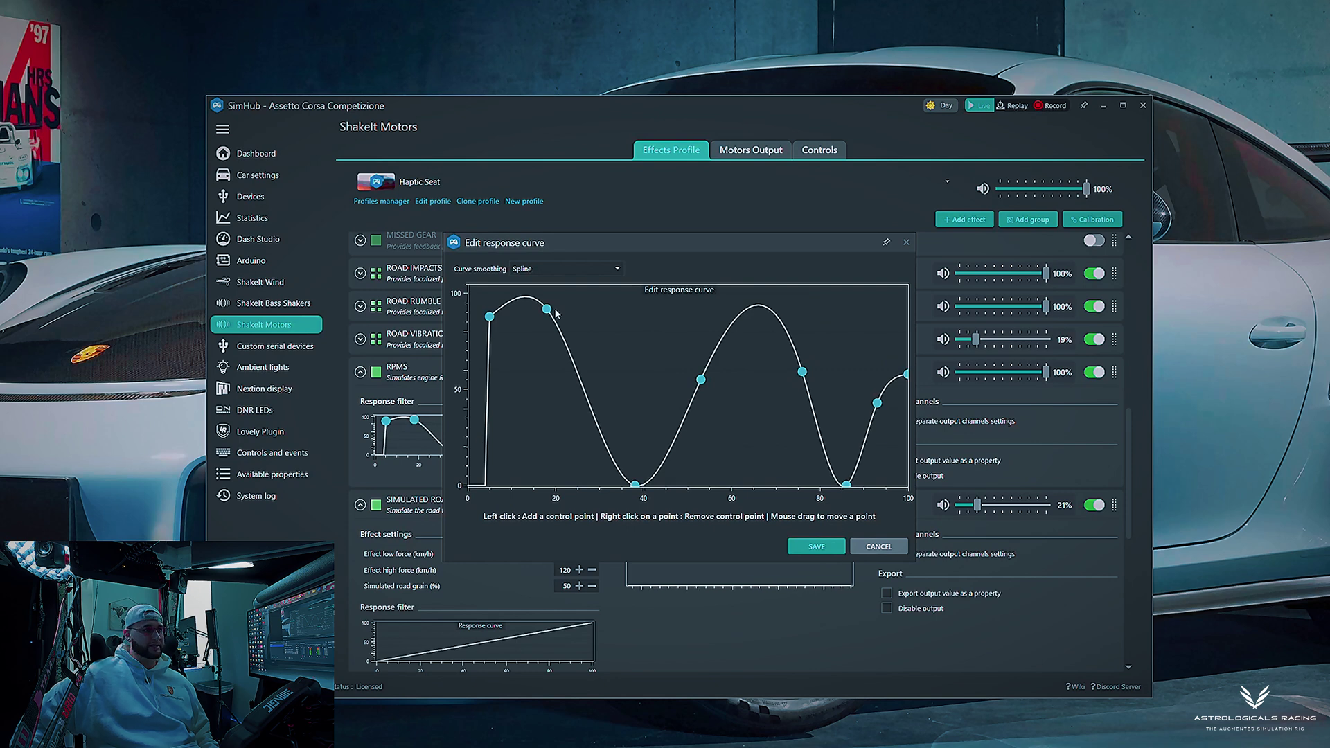
left_click(587, 270)
left_click(587, 272)
left_click(816, 546)
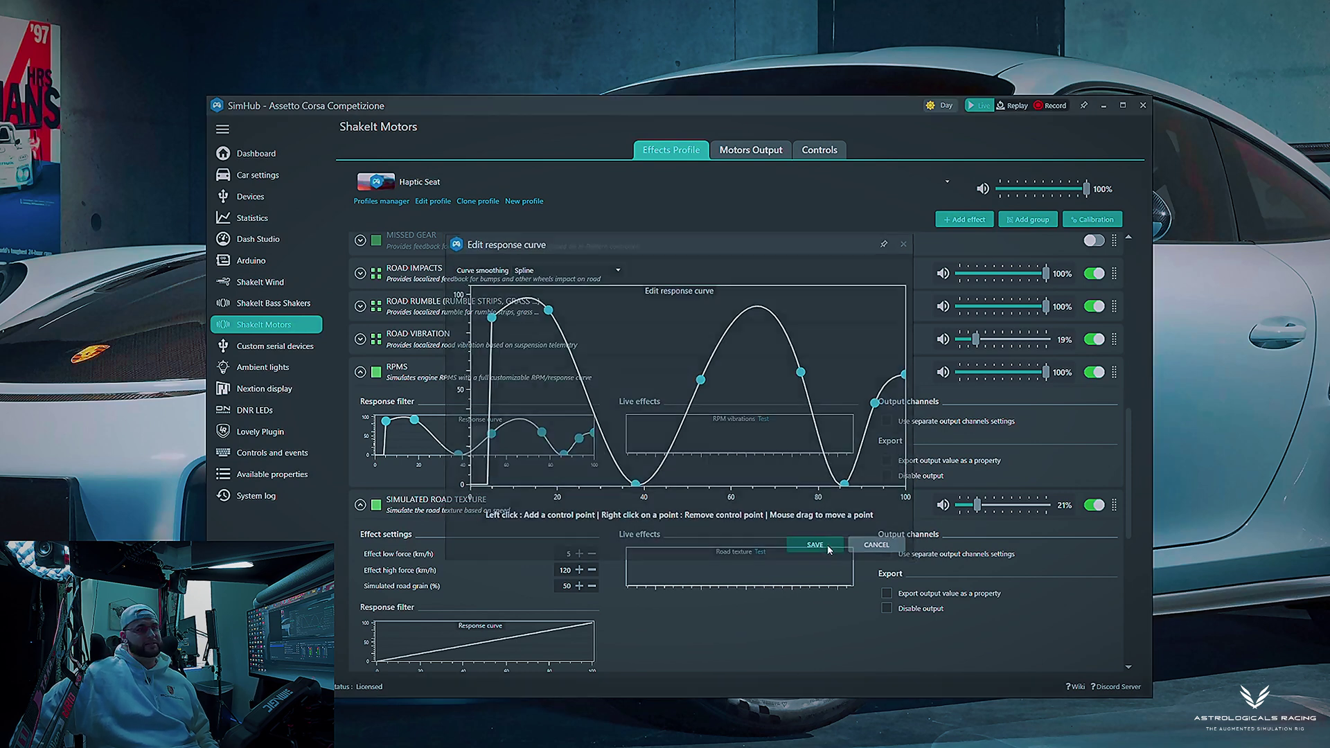
left_click(764, 420)
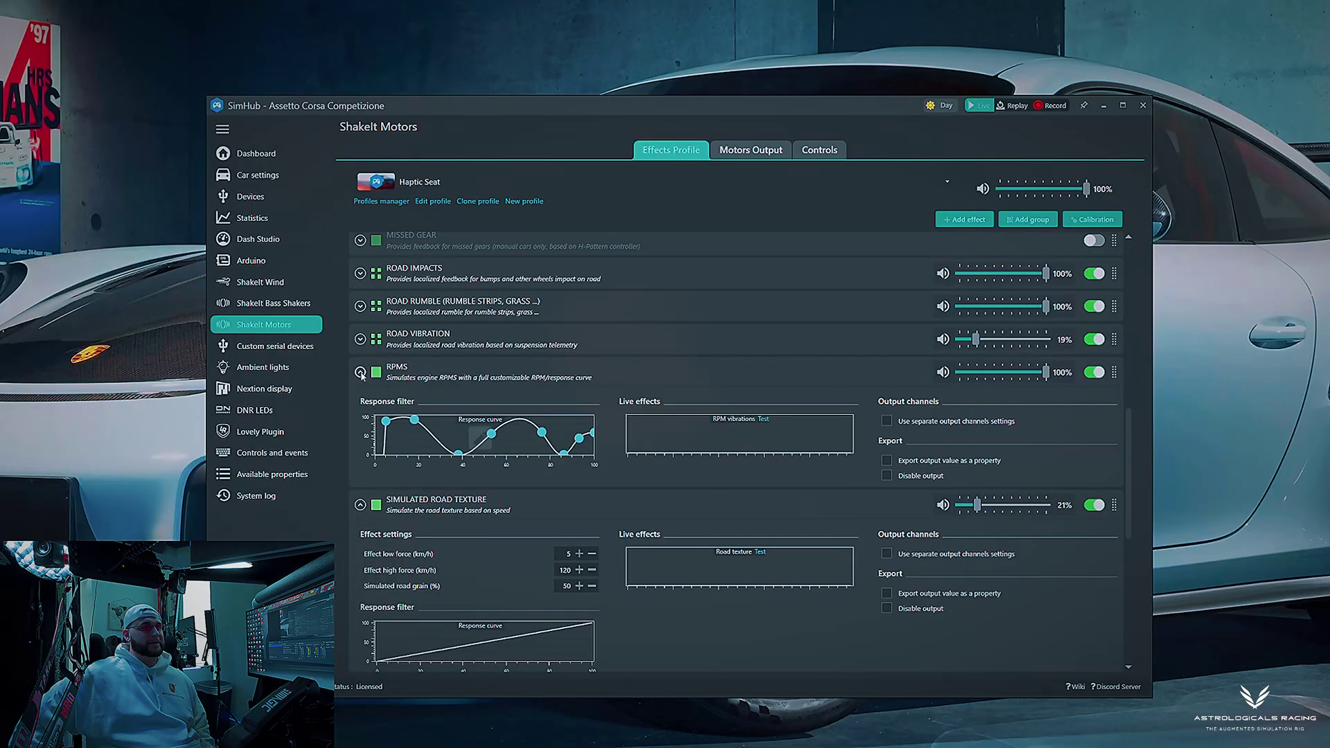
left_click(360, 374)
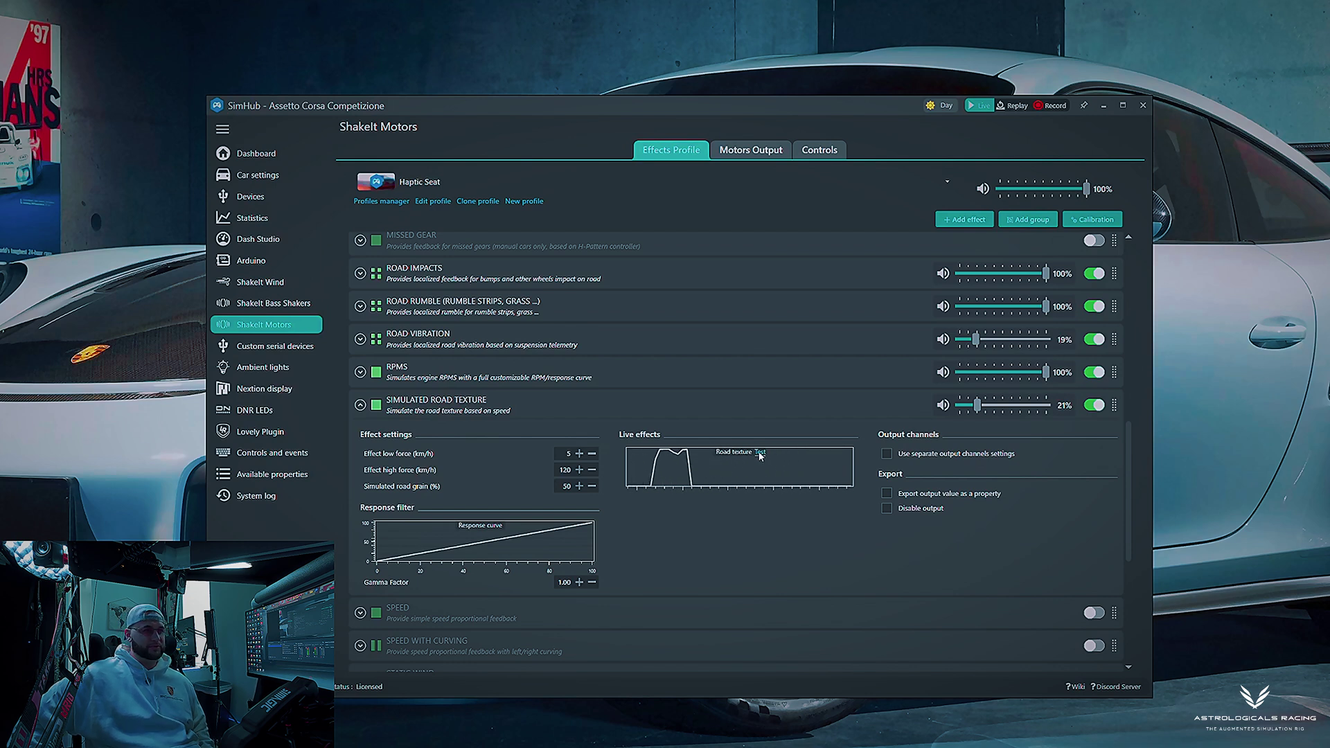
Test the Simulated Road Texture effect and collapse its settings.
left_click(760, 454)
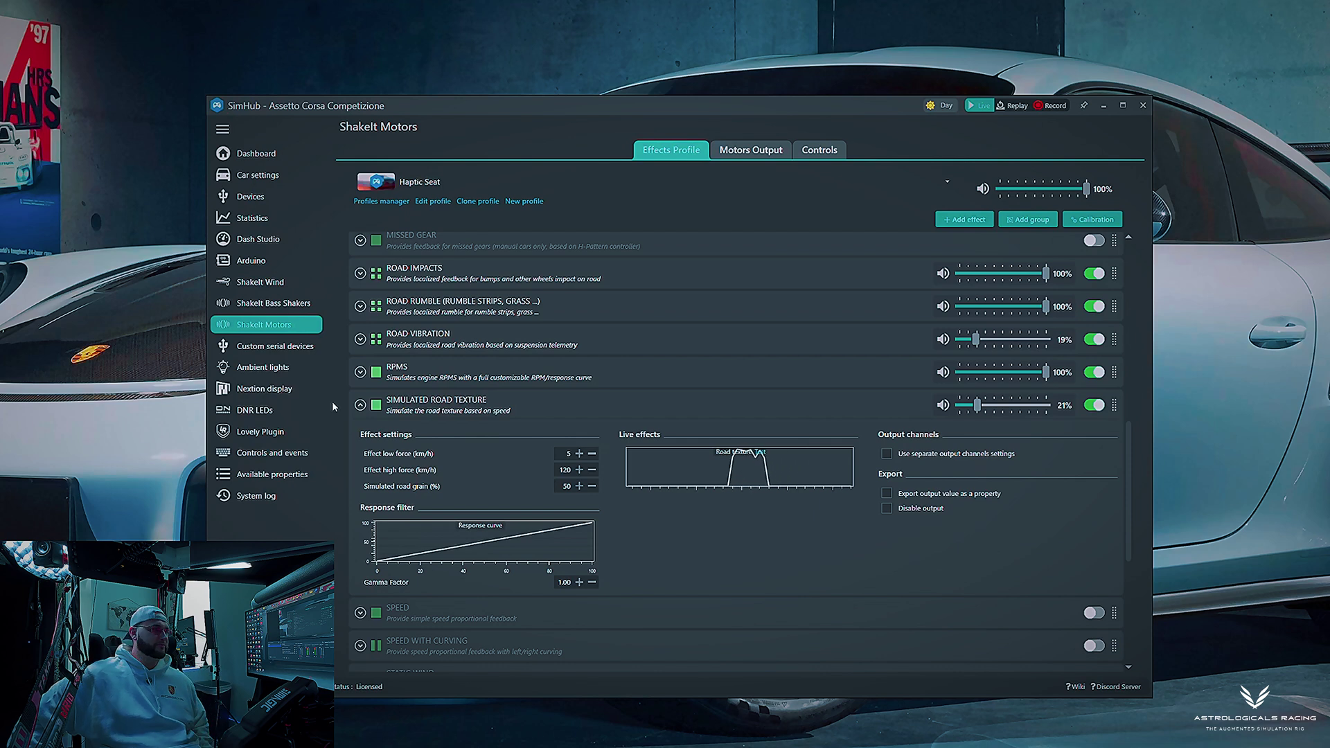
scroll(828, 509, "down", 2)
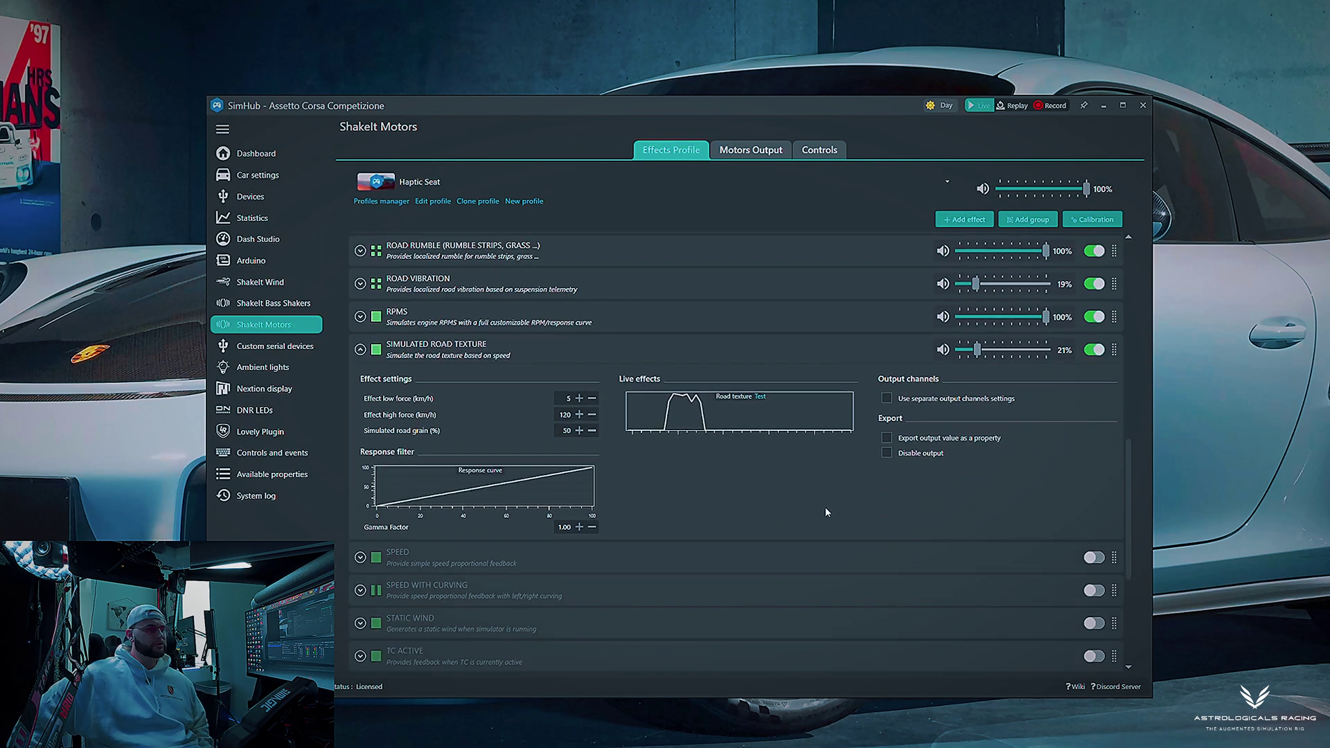
left_click(360, 350)
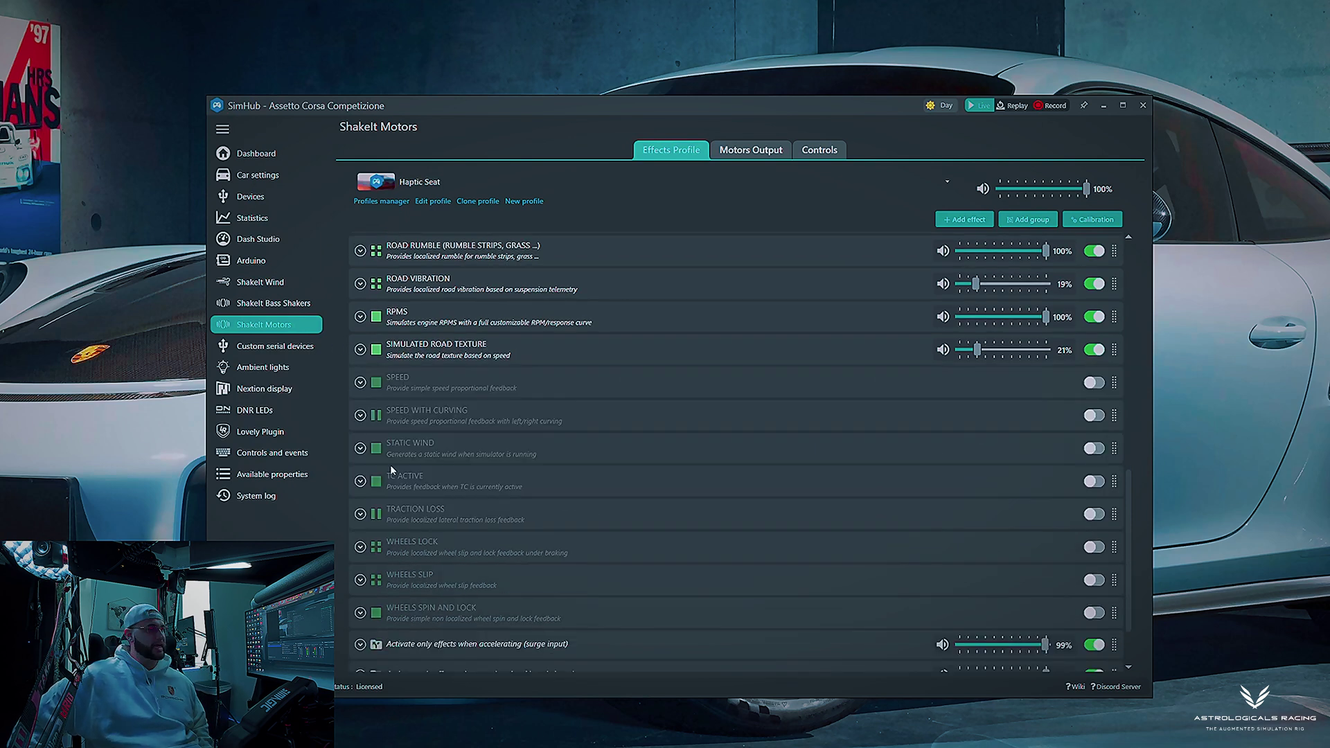
Look through the remaining effects down to the conditional activation groups, and collapse the Acceleration G-Force settings.
scroll(389, 465, "down", 2)
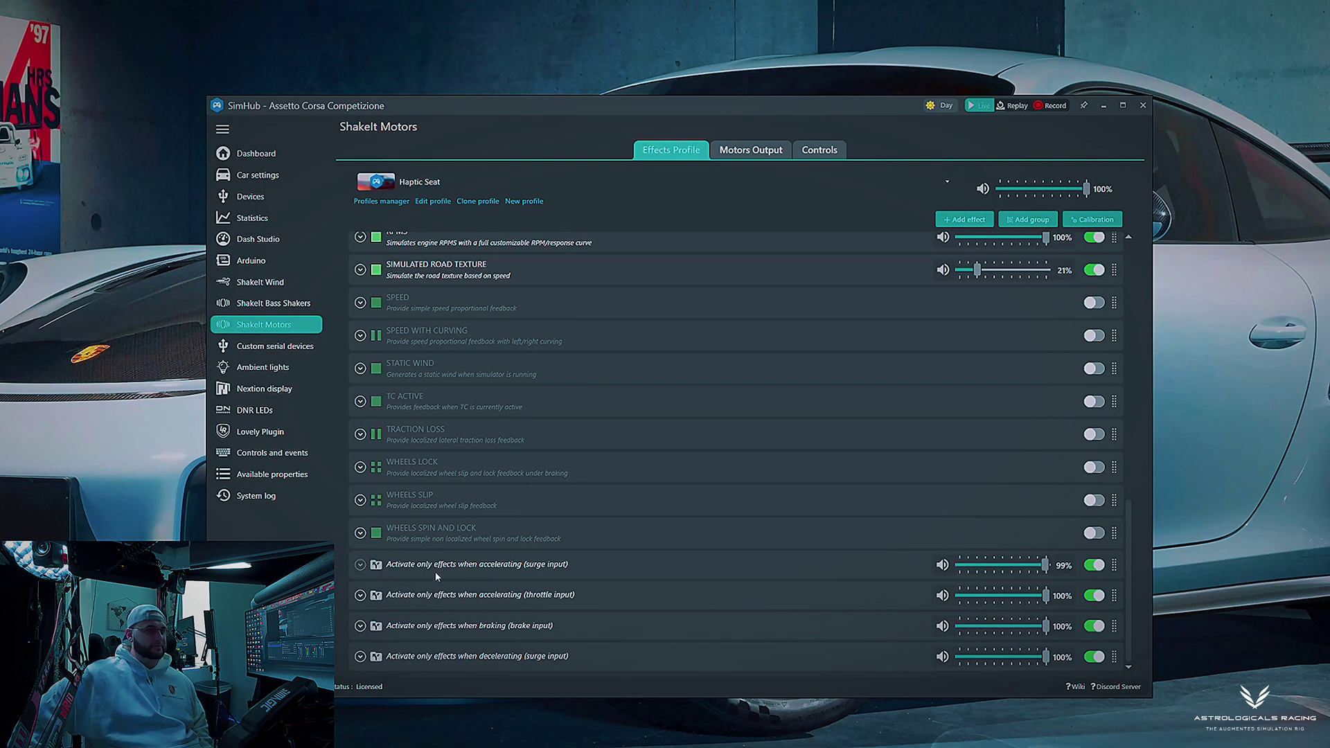
scroll(571, 577, "up", 15)
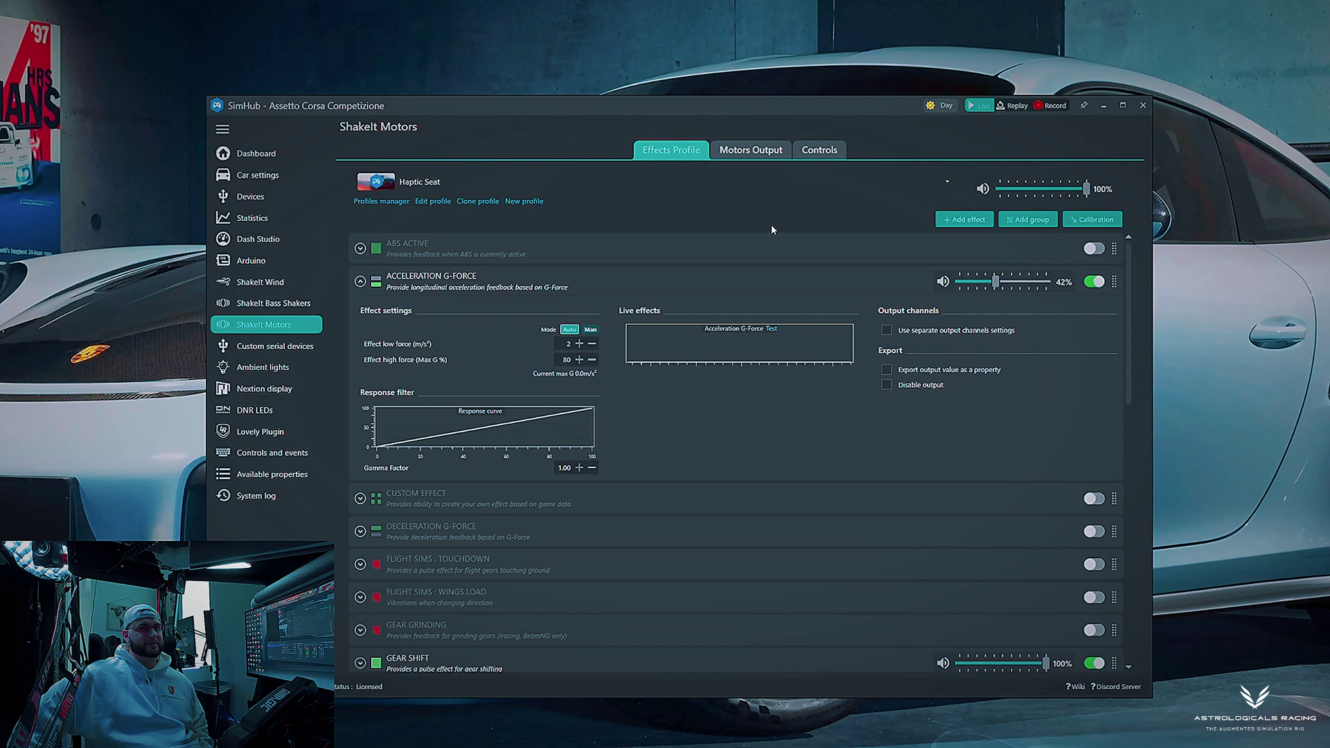
left_click(359, 282)
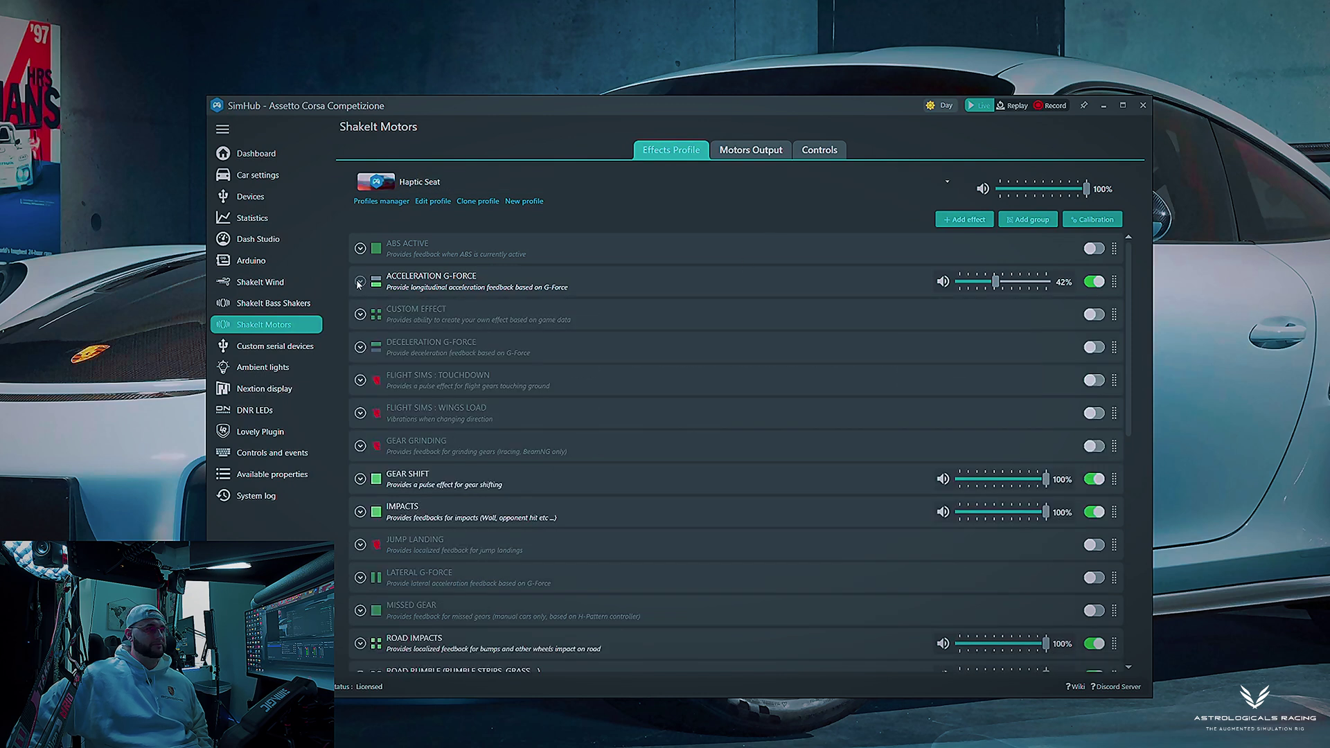